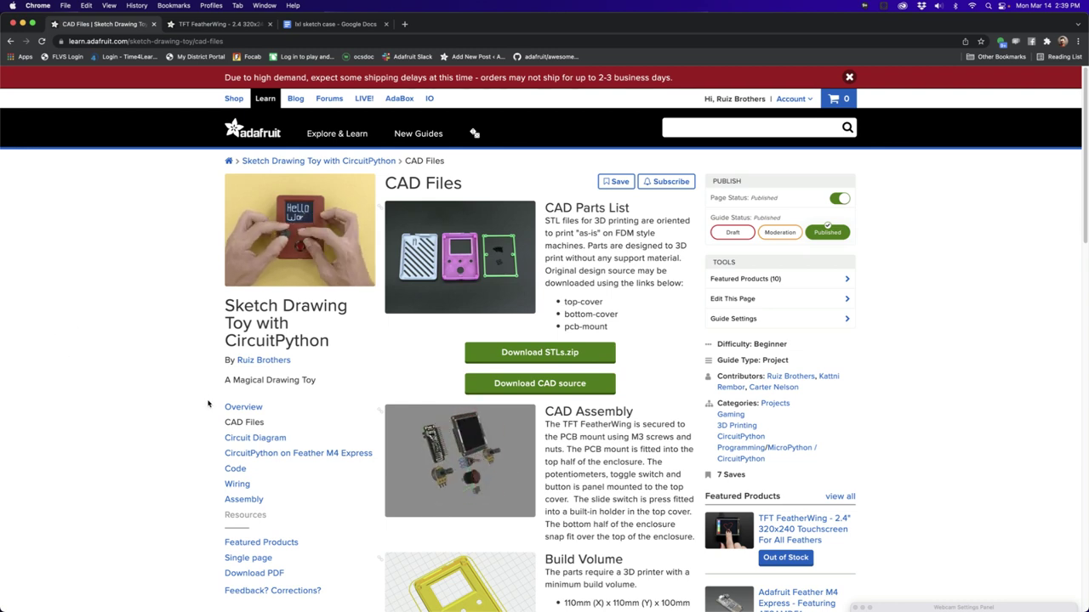
# - Read through the guide's CAD Files page, covering the parts list, CAD assembly, build volume and design source files
pyautogui.scroll(-3, 432, 422)
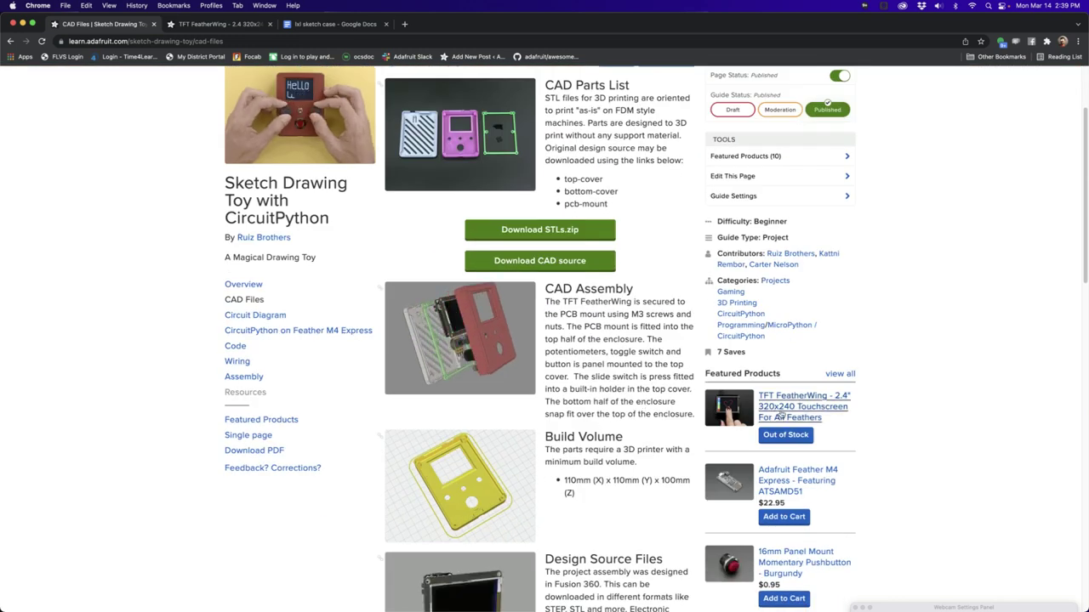
pyautogui.scroll(-2, 689, 399)
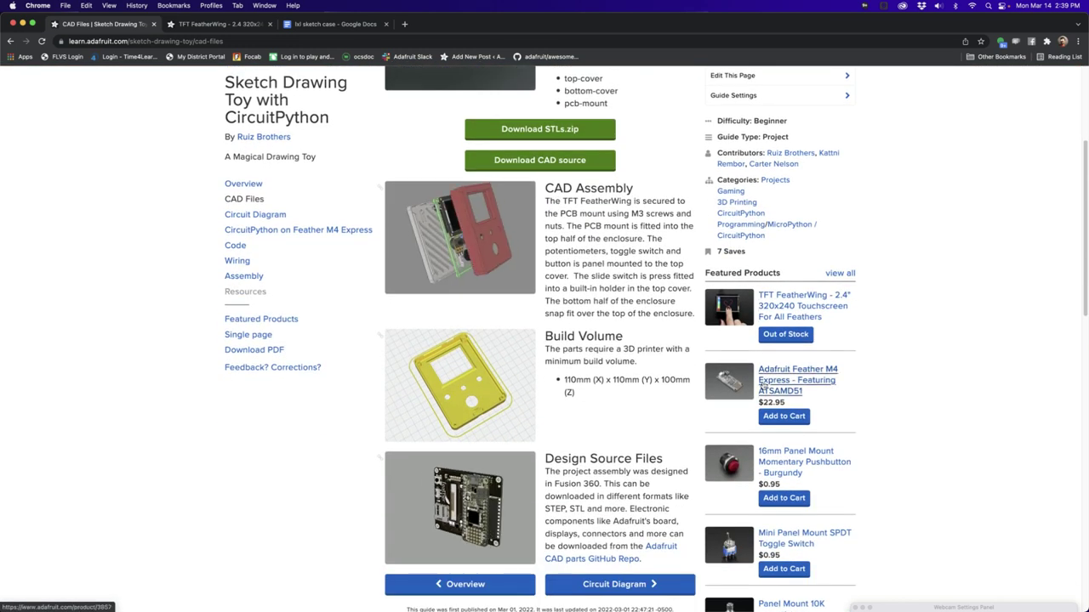
pyautogui.scroll(-4, 768, 393)
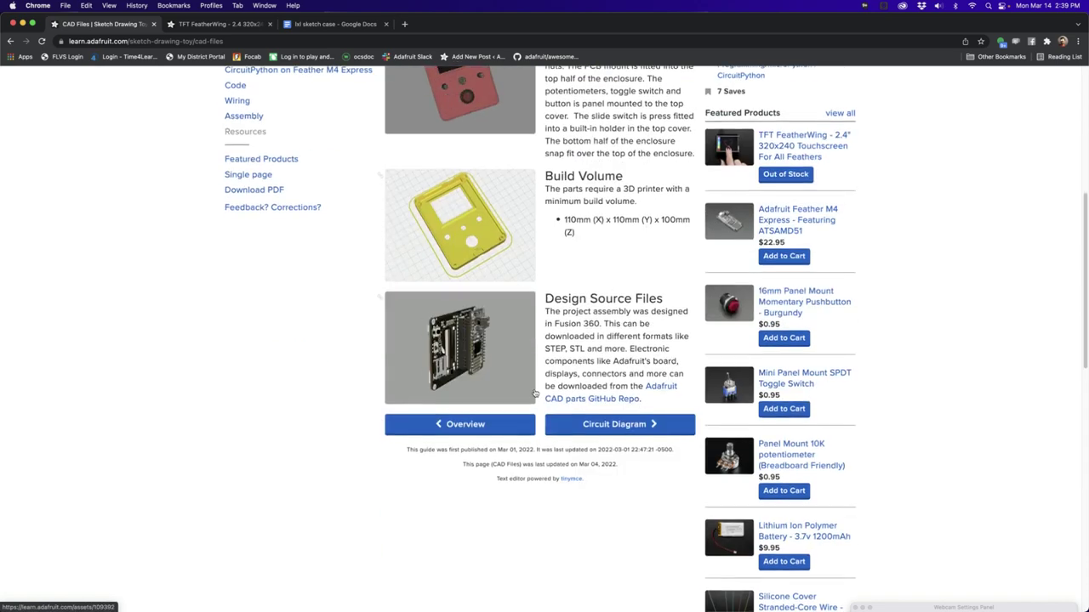
pyautogui.scroll(8, 535, 394)
# - Open the guide's Overview page and review the list of parts used to build the project
pyautogui.click(242, 409)
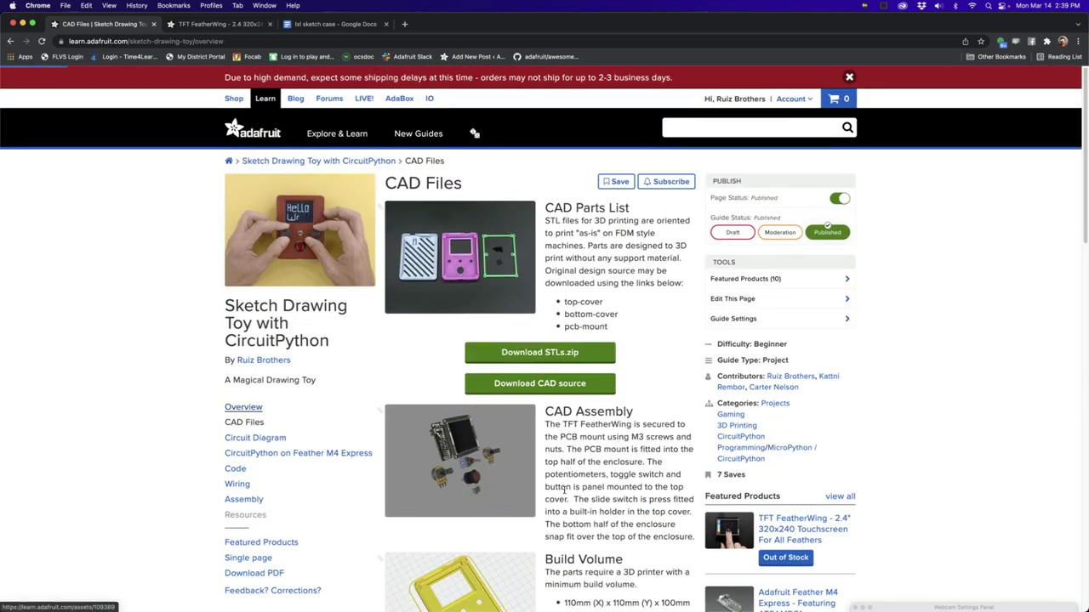
pyautogui.click(243, 406)
pyautogui.scroll(-12, 566, 376)
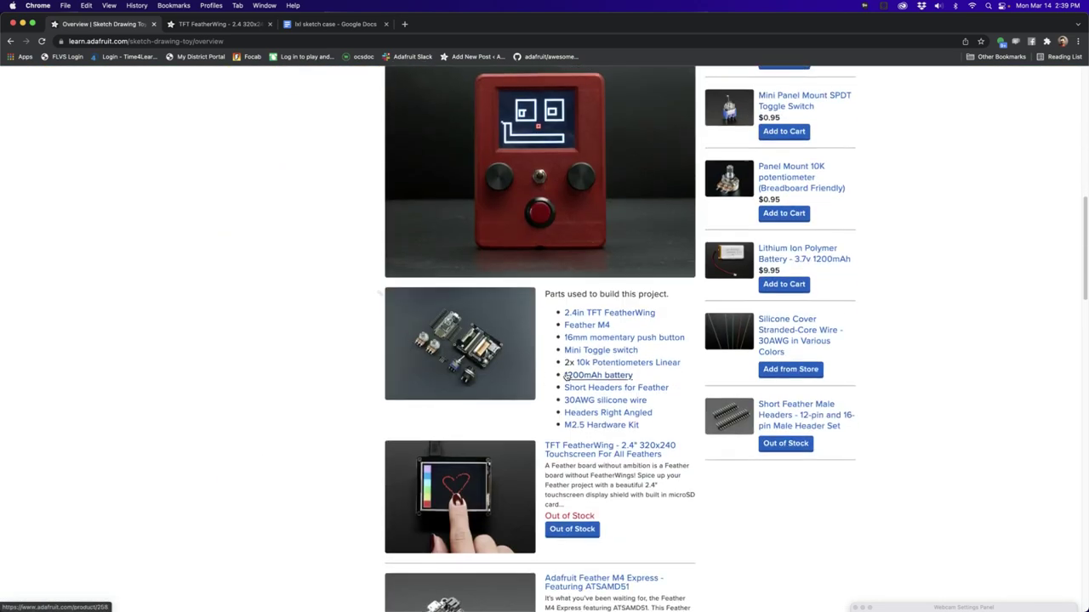
pyautogui.scroll(10, 567, 376)
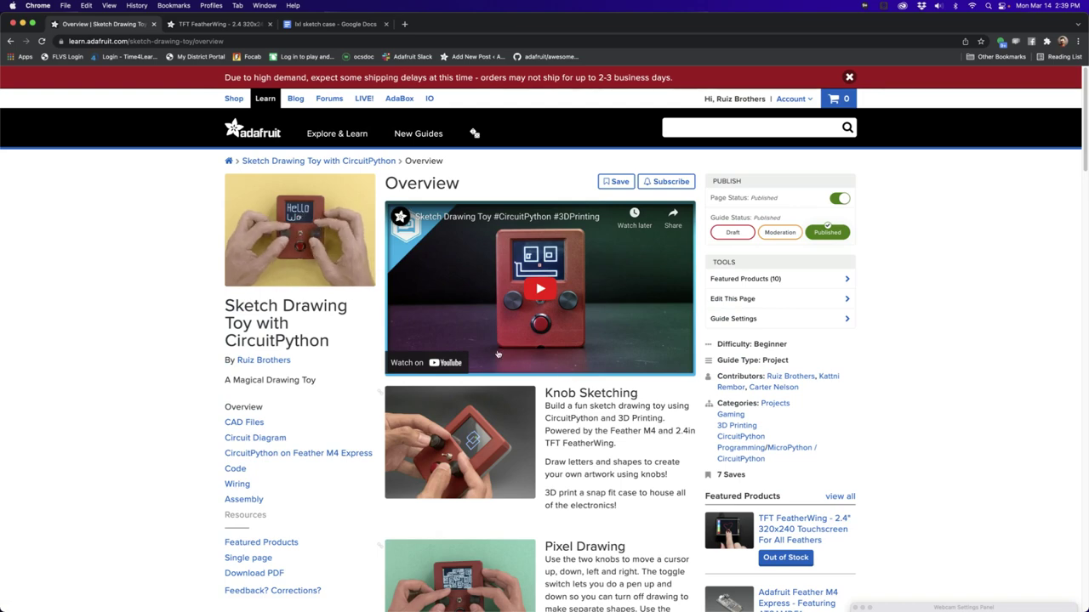
# - Switch to Fusion 360 and bring up the Etch Sketch TFT FeatherWing v22 design
pyautogui.press('super+Tab')
pyautogui.press('super+Tab')
pyautogui.press('super+Tab')
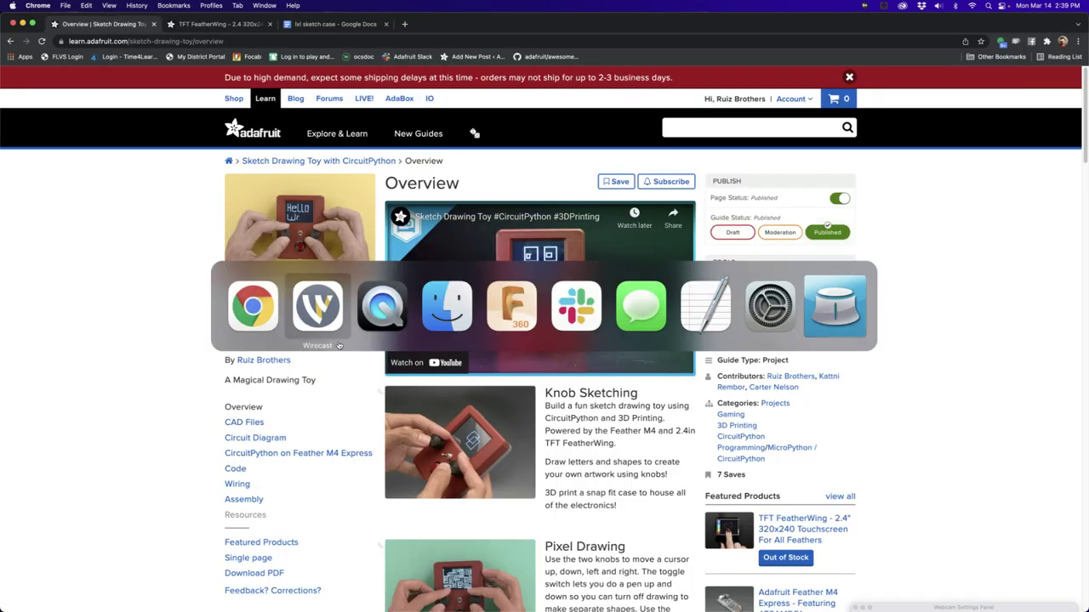
pyautogui.click(494, 324)
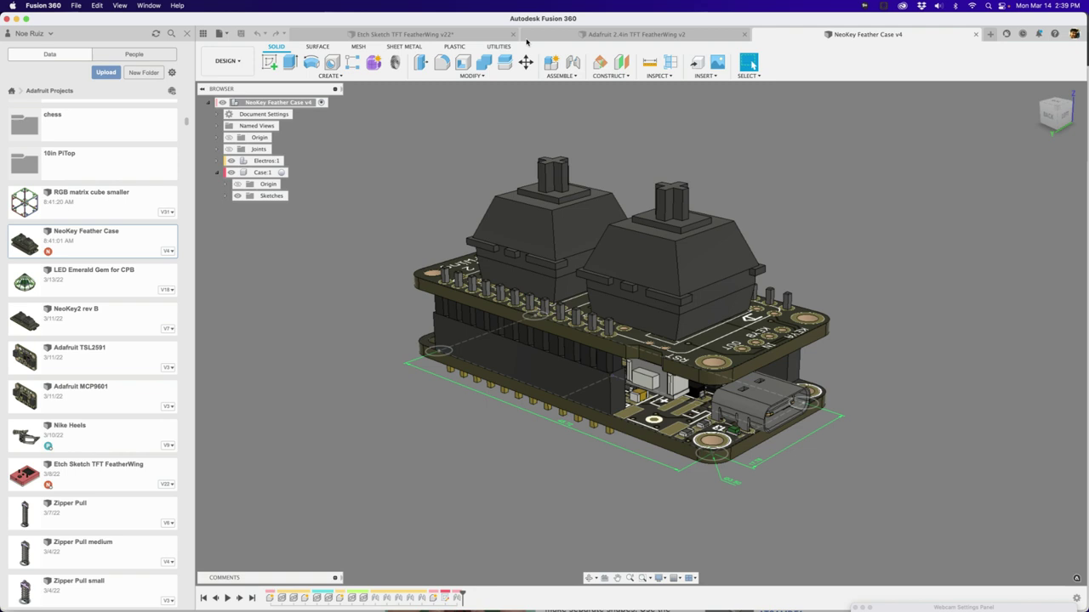
pyautogui.click(449, 35)
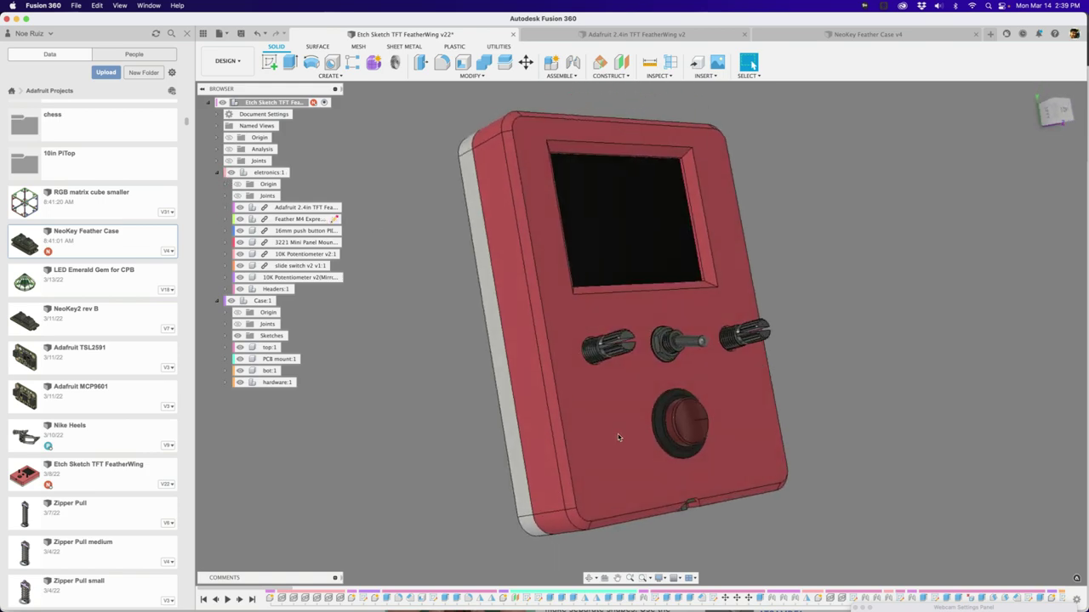
pyautogui.click(669, 37)
pyautogui.click(472, 34)
# - Hide the case's top and bot components and view the PCB mount with the electronics from behind
pyautogui.click(552, 327)
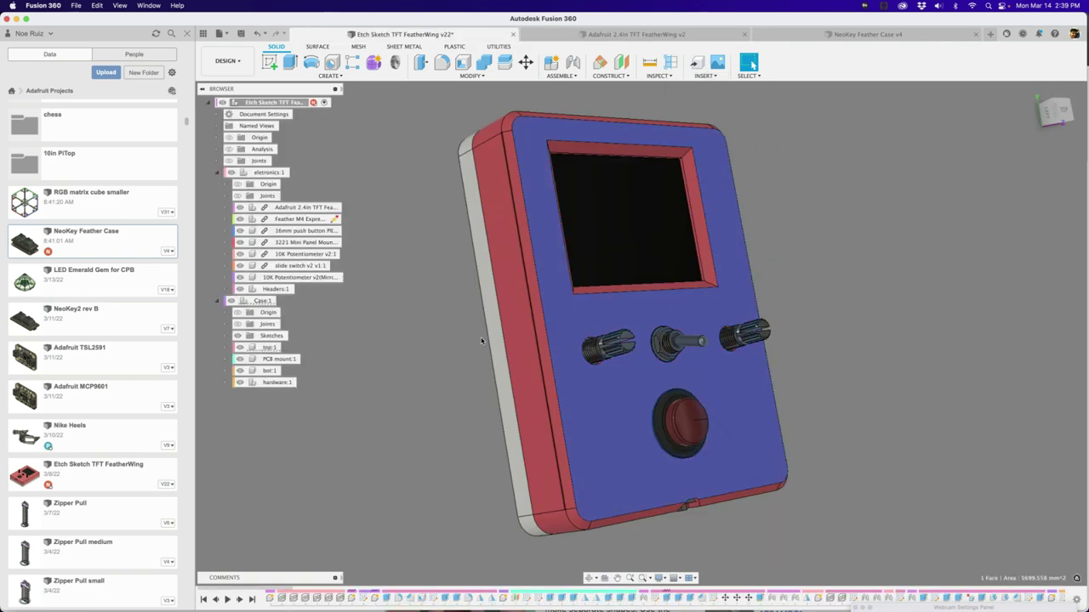
pyautogui.click(240, 347)
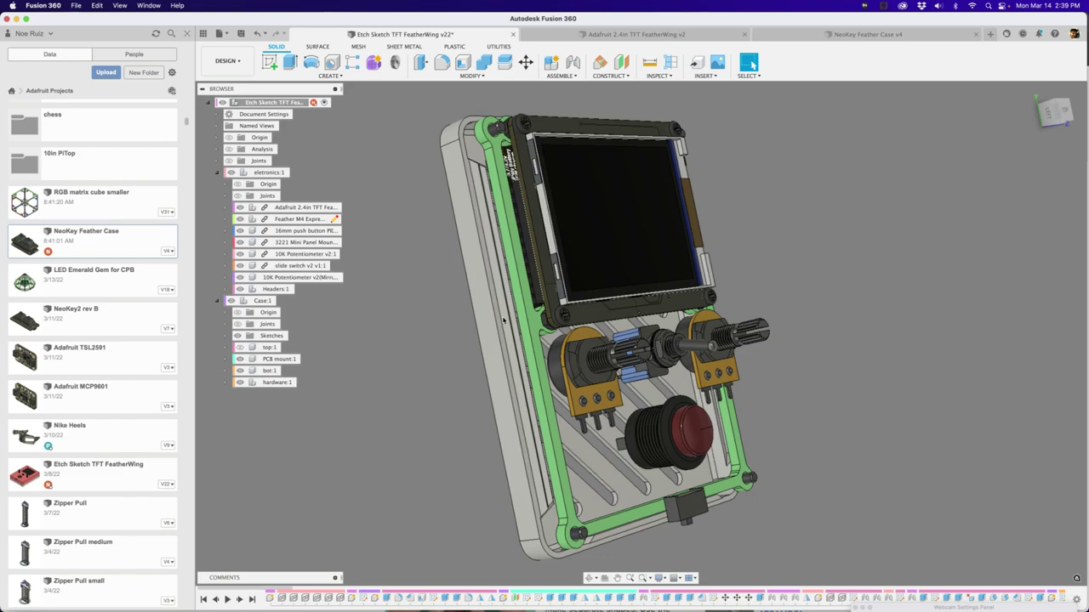
pyautogui.click(240, 371)
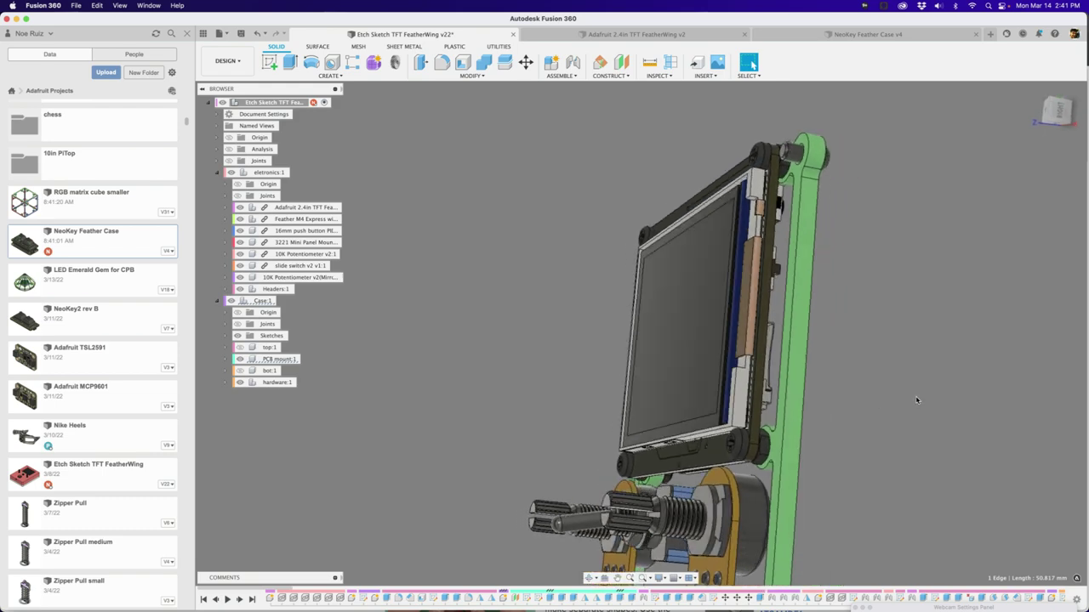
pyautogui.keyDown('shift'); pyautogui.moveTo(913, 399); pyautogui.dragTo(786, 427, button='middle'); pyautogui.keyUp('shift')
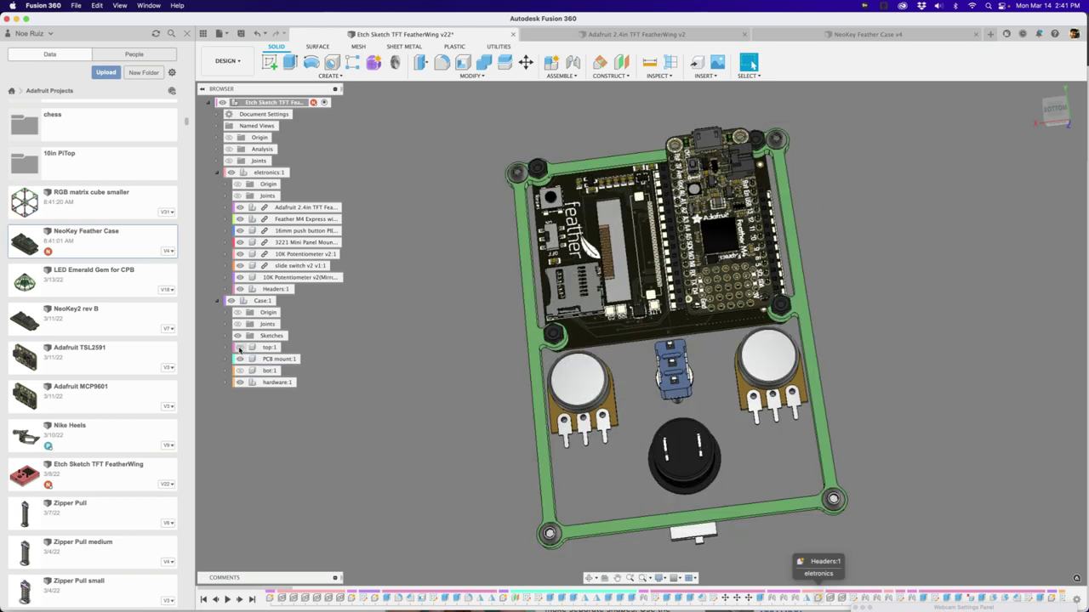
# - Show the case's top component again and examine the PCB mount's double-hole corner near the reset button from several angles
pyautogui.click(239, 348)
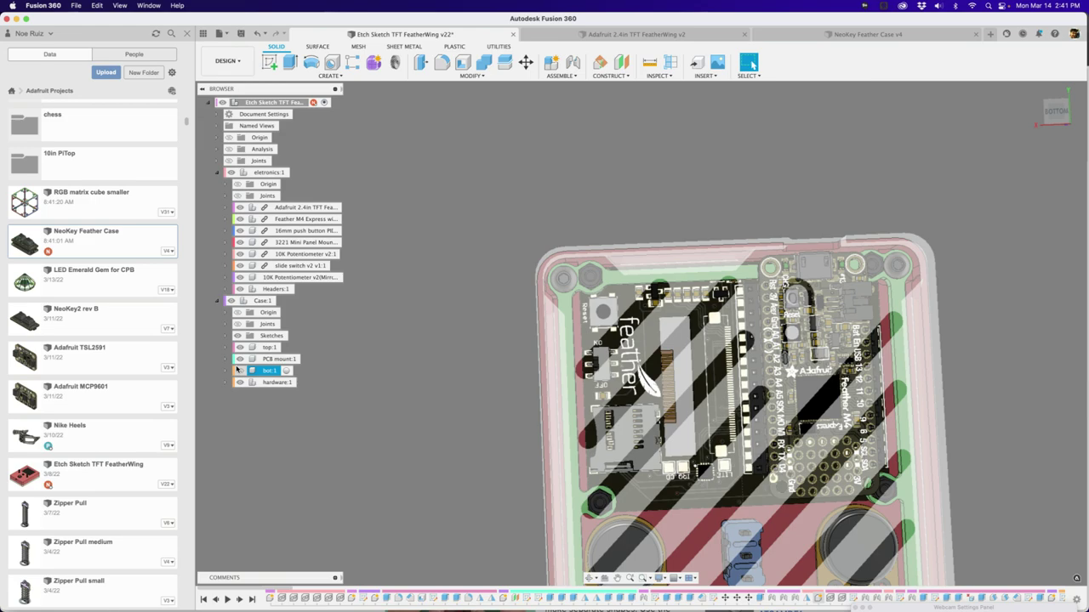
pyautogui.scroll(10, 595, 275)
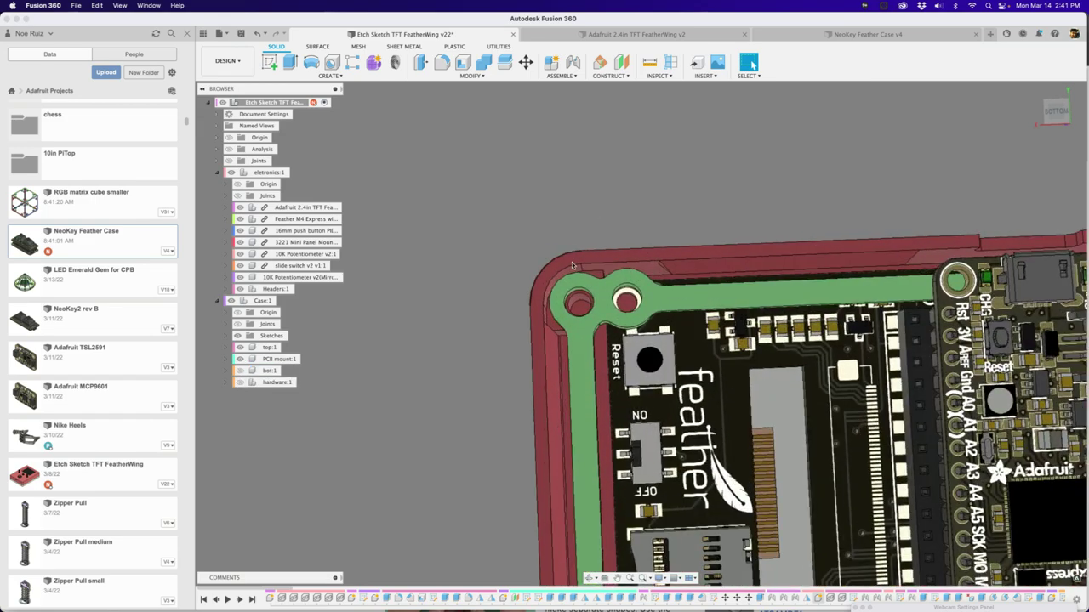
pyautogui.scroll(-3, 588, 366)
pyautogui.keyDown('shift'); pyautogui.moveTo(588, 366); pyautogui.dragTo(601, 288, button='middle'); pyautogui.keyUp('shift')
pyautogui.scroll(-2, 608, 248)
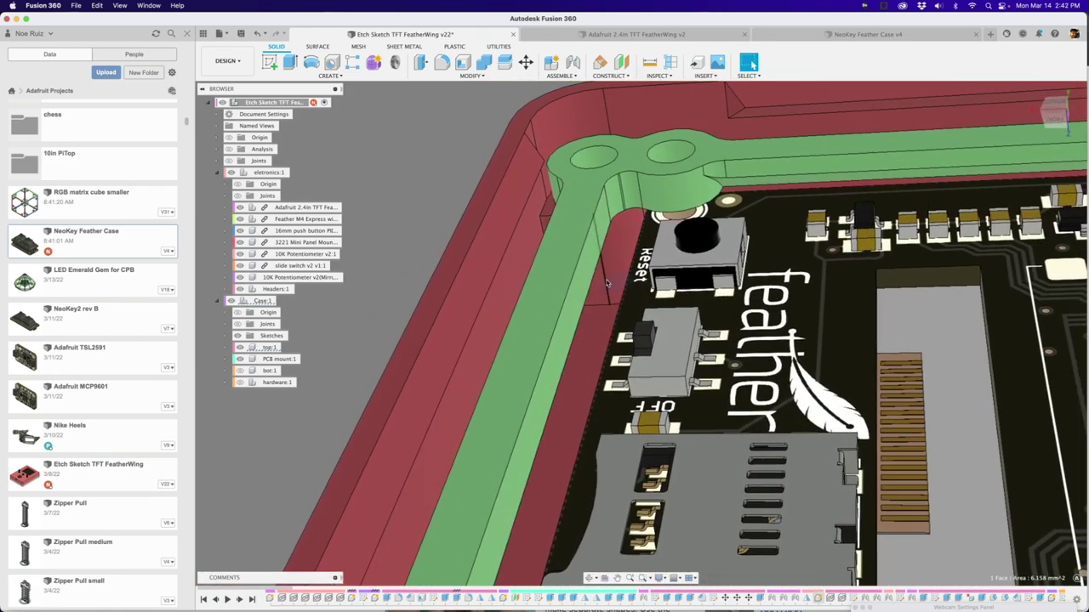
pyautogui.scroll(-4, 606, 283)
pyautogui.scroll(2, 606, 283)
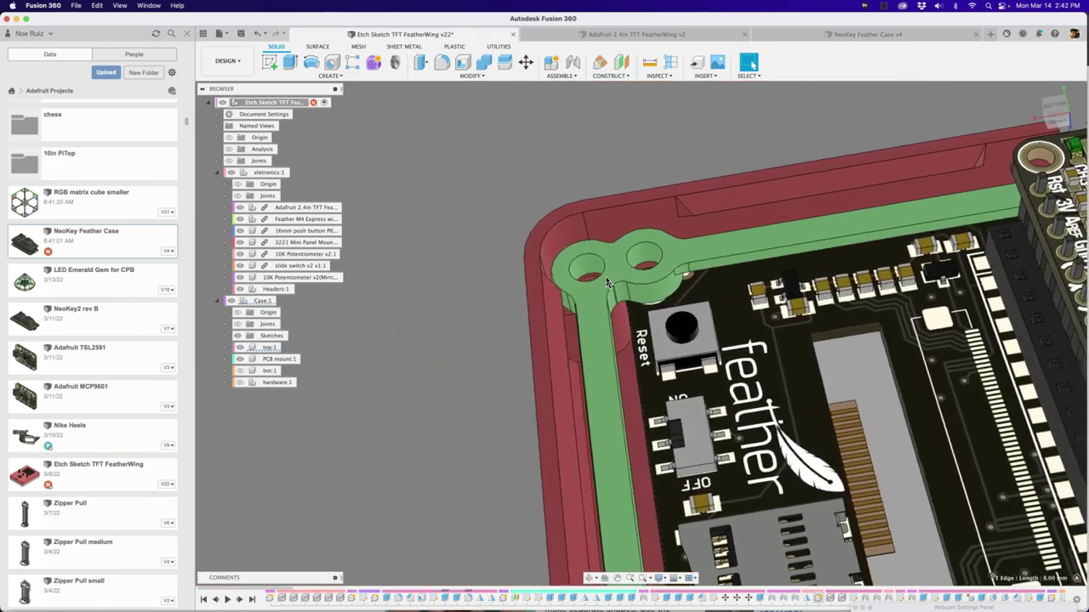
pyautogui.keyDown('shift'); pyautogui.moveTo(607, 284); pyautogui.dragTo(607, 282, button='middle'); pyautogui.keyUp('shift')
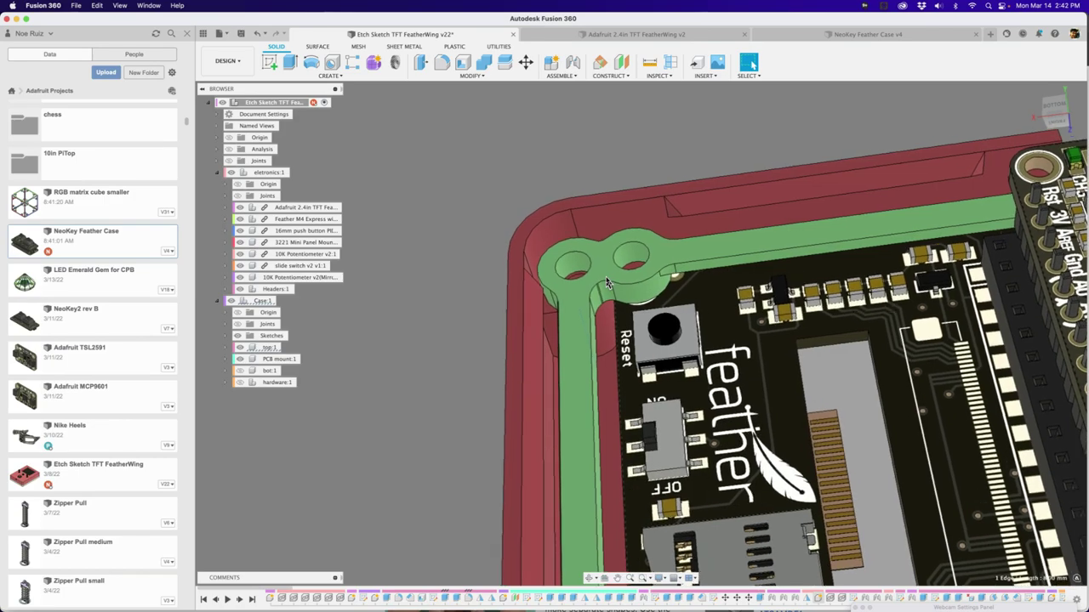
pyautogui.scroll(-3, 467, 238)
pyautogui.keyDown('shift'); pyautogui.moveTo(467, 239); pyautogui.dragTo(474, 235, button='middle'); pyautogui.keyUp('shift')
pyautogui.scroll(-5, 466, 244)
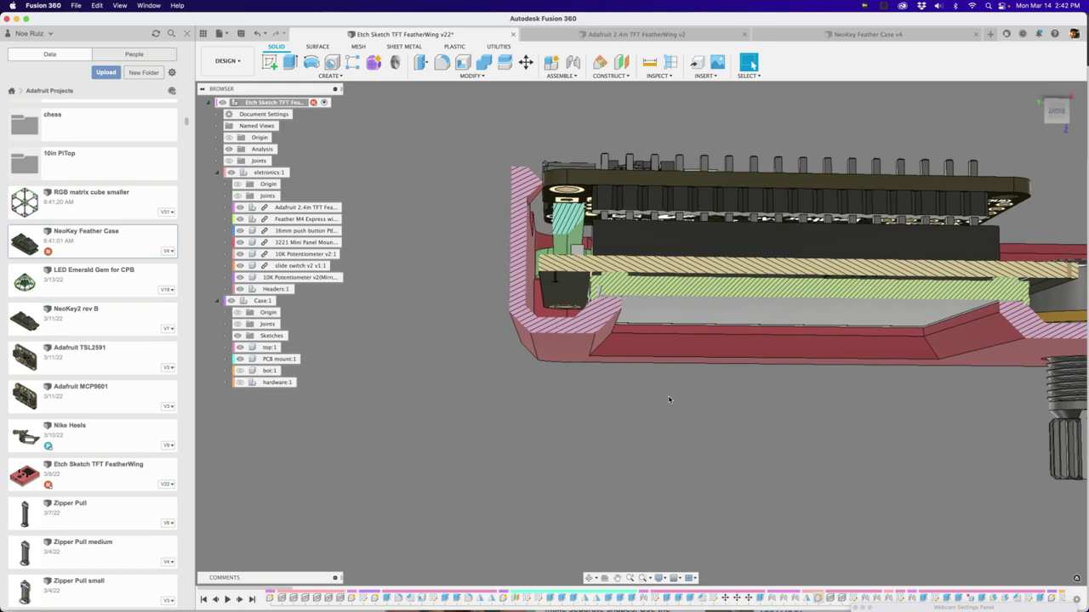
# - Turn off the section analysis and view the uncut top cover with its electronics from the side
pyautogui.keyDown('shift'); pyautogui.moveTo(668, 400); pyautogui.dragTo(220, 176, button='middle'); pyautogui.keyUp('shift')
pyautogui.click(228, 150)
pyautogui.keyDown('shift'); pyautogui.moveTo(544, 227); pyautogui.dragTo(571, 235, button='middle'); pyautogui.keyUp('shift')
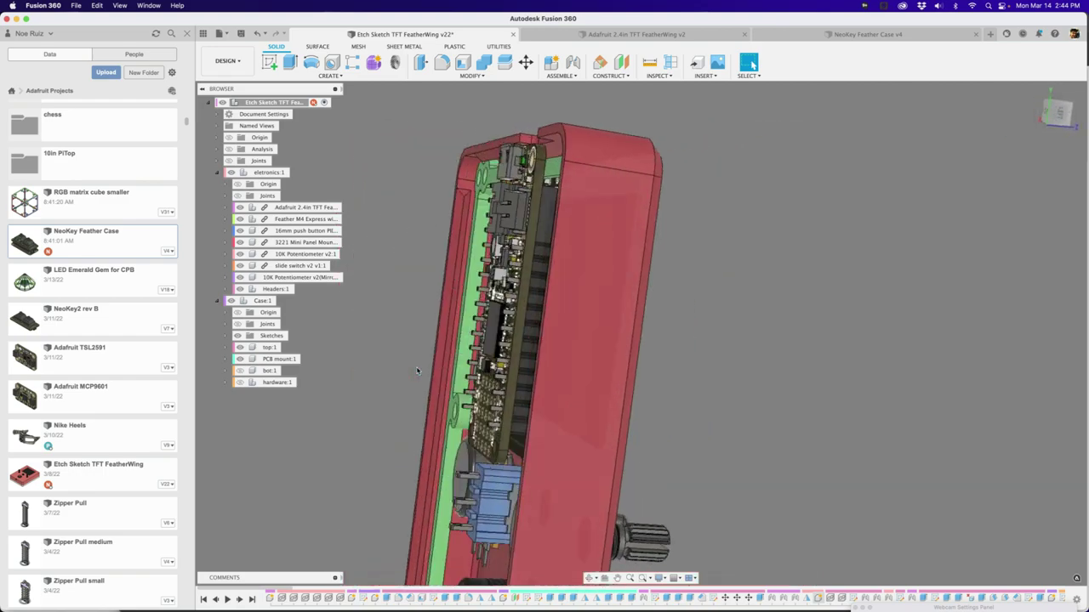
pyautogui.keyDown('shift'); pyautogui.moveTo(417, 370); pyautogui.dragTo(428, 284, button='middle'); pyautogui.keyUp('shift')
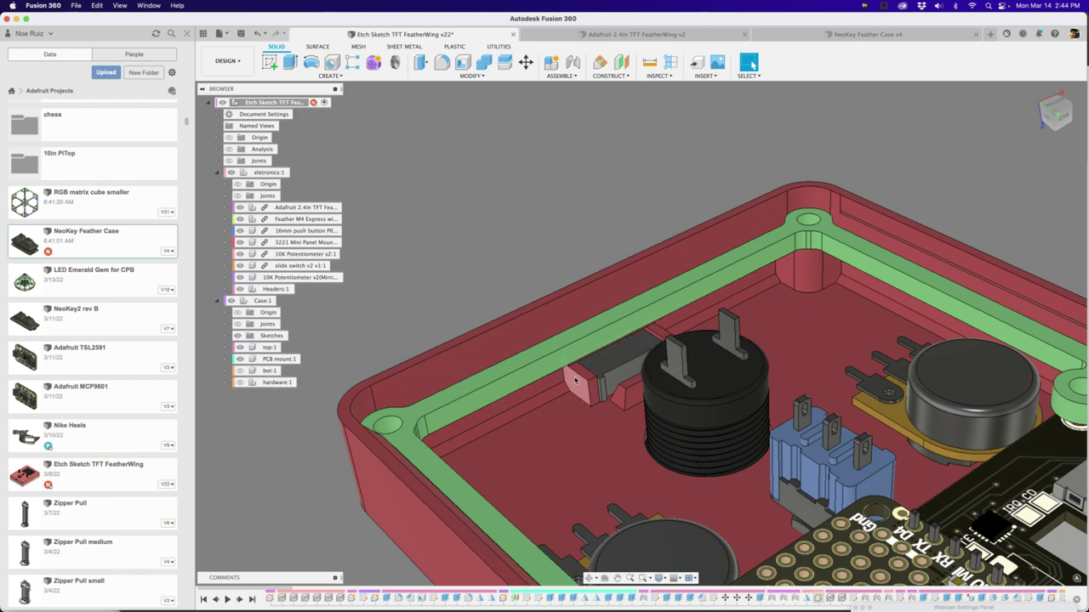
# - Examine the slide switch and its built-in holder on the inner wall of the top cover, beside the push button
pyautogui.keyDown('shift'); pyautogui.moveTo(531, 378); pyautogui.dragTo(610, 393, button='middle'); pyautogui.keyUp('shift')
pyautogui.scroll(3, 617, 394)
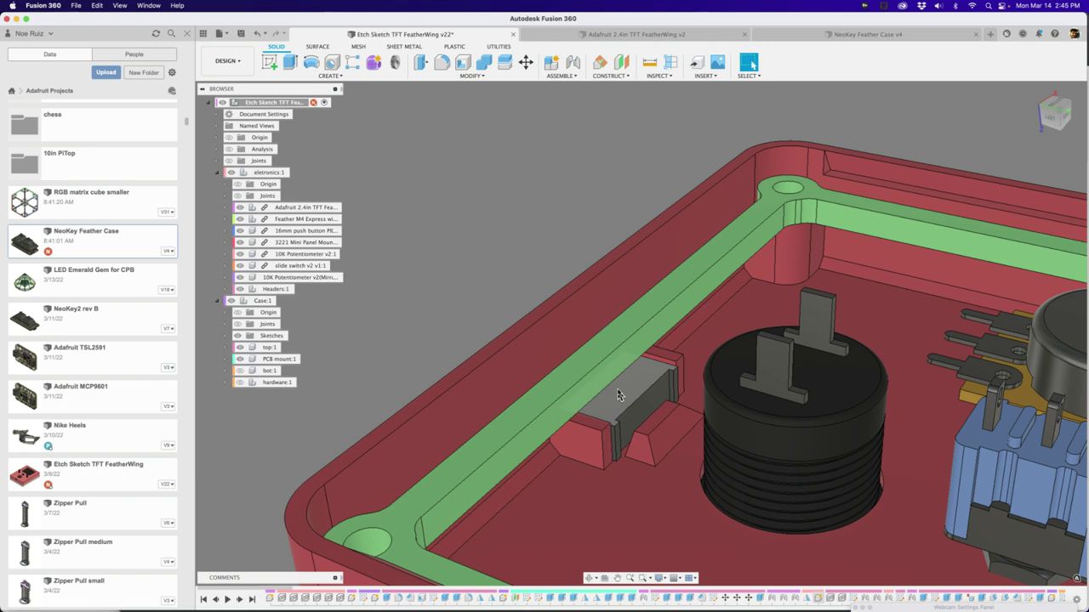
pyautogui.keyDown('shift'); pyautogui.moveTo(485, 300); pyautogui.dragTo(647, 321, button='middle'); pyautogui.keyUp('shift')
pyautogui.scroll(-2, 707, 375)
pyautogui.scroll(3, 630, 364)
pyautogui.keyDown('shift'); pyautogui.moveTo(630, 365); pyautogui.dragTo(633, 284, button='middle'); pyautogui.keyUp('shift')
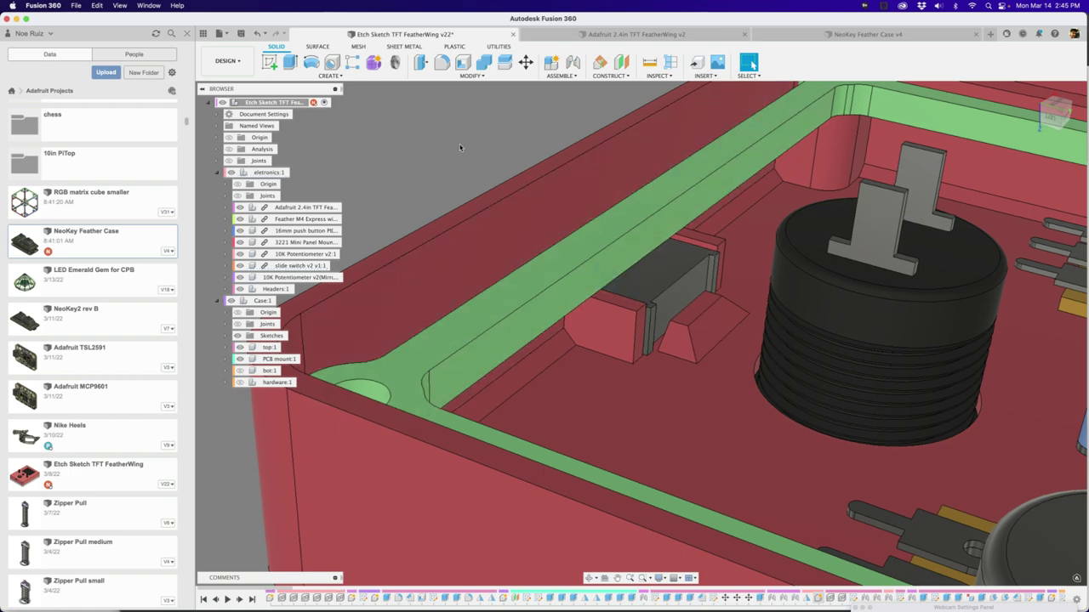
pyautogui.keyDown('shift'); pyautogui.moveTo(460, 147); pyautogui.dragTo(611, 313, button='middle'); pyautogui.keyUp('shift')
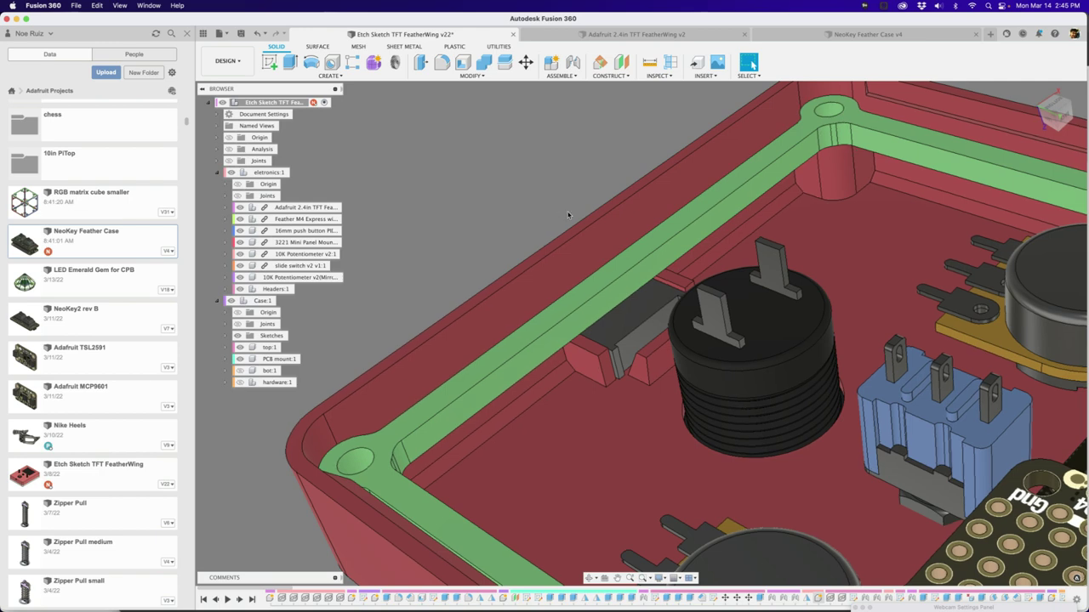
# - Inspect the outside of the top cover around the potentiometers, toggle switch, push button and slide switch opening
pyautogui.keyDown('shift'); pyautogui.moveTo(569, 213); pyautogui.dragTo(584, 377, button='middle'); pyautogui.keyUp('shift')
pyautogui.scroll(-3, 546, 207)
pyautogui.scroll(-4, 546, 207)
pyautogui.scroll(4, 712, 426)
pyautogui.scroll(-3, 557, 329)
pyautogui.scroll(3, 626, 353)
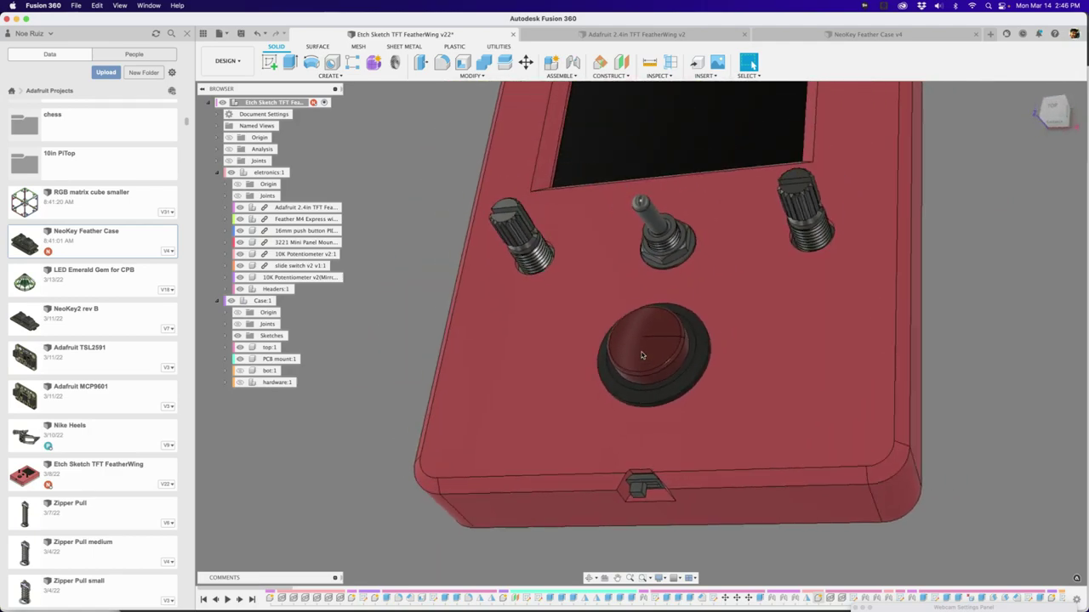
pyautogui.scroll(-2, 642, 355)
pyautogui.keyDown('shift'); pyautogui.moveTo(642, 355); pyautogui.dragTo(538, 270, button='middle'); pyautogui.keyUp('shift')
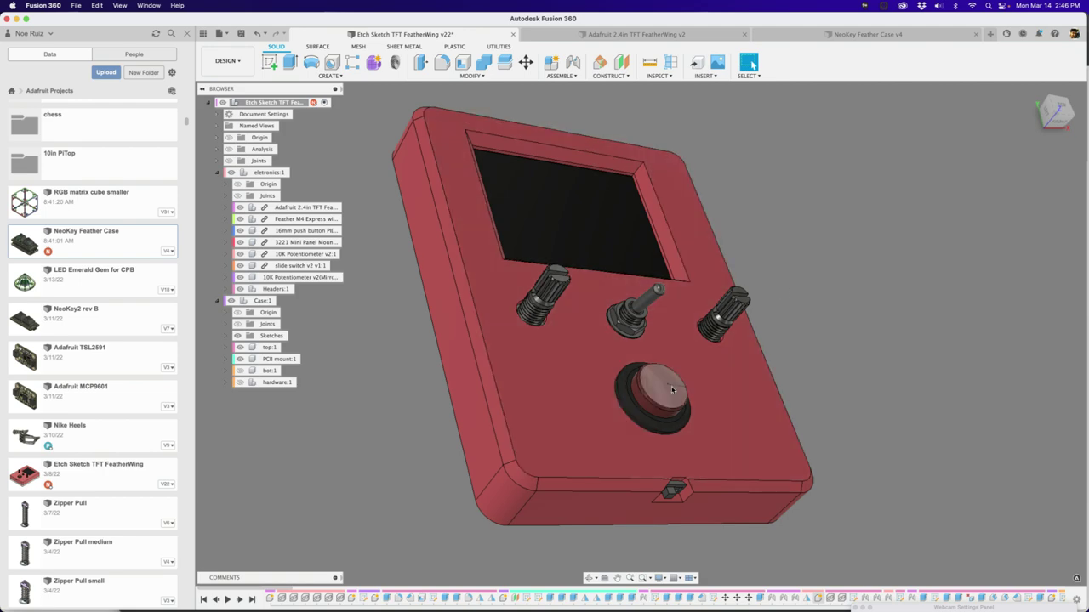
# - Examine the wedge-shaped support behind the slide switch inside the top cover and select its sloped face
pyautogui.keyDown('shift'); pyautogui.moveTo(646, 296); pyautogui.dragTo(746, 343, button='middle'); pyautogui.keyUp('shift')
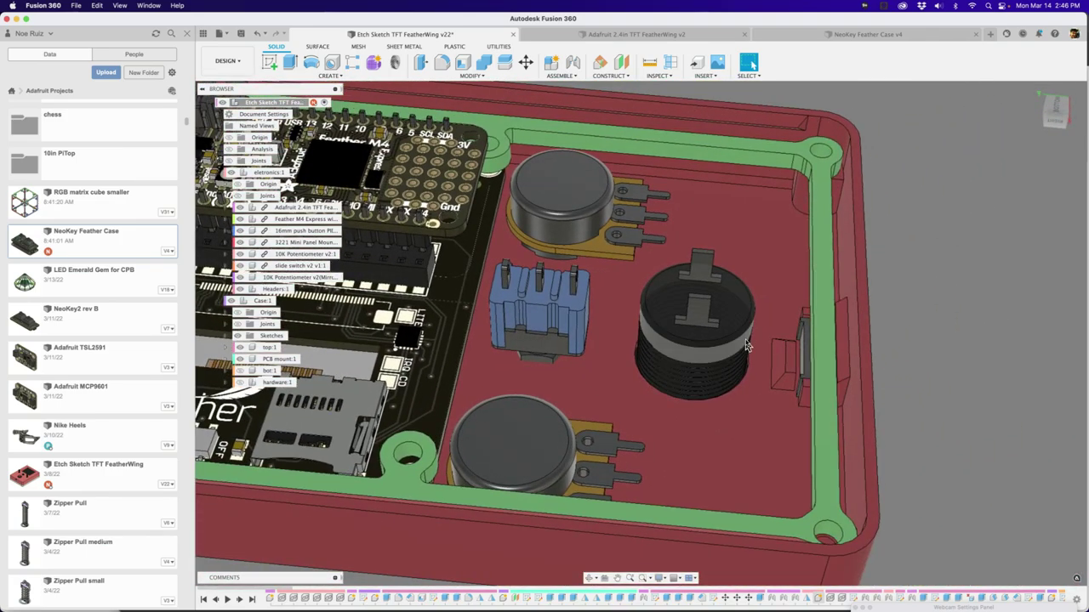
pyautogui.keyDown('shift'); pyautogui.moveTo(746, 345); pyautogui.dragTo(772, 366, button='middle'); pyautogui.keyUp('shift')
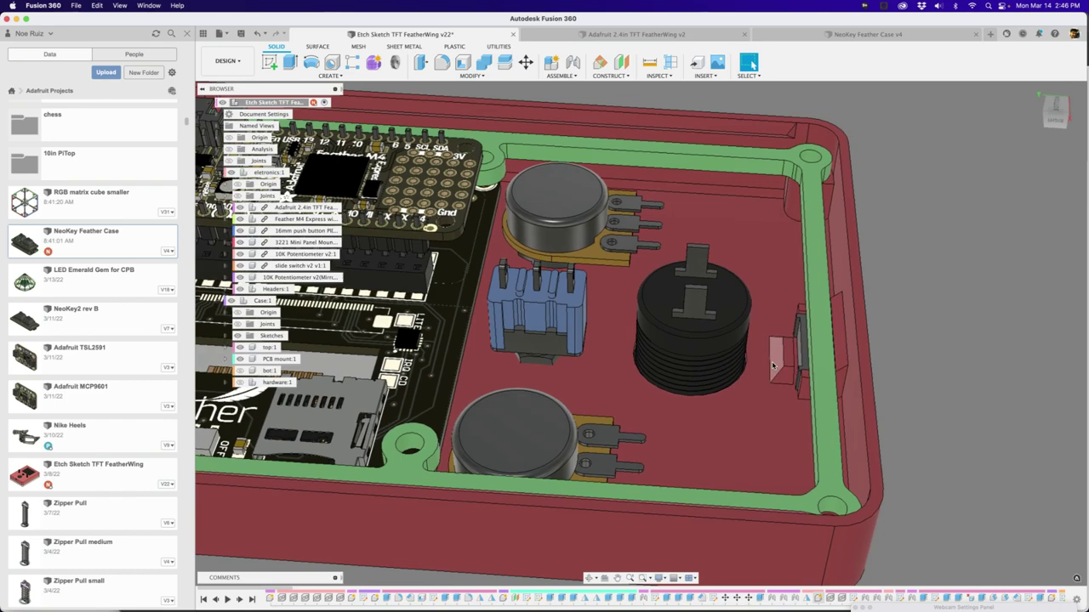
pyautogui.scroll(6, 772, 366)
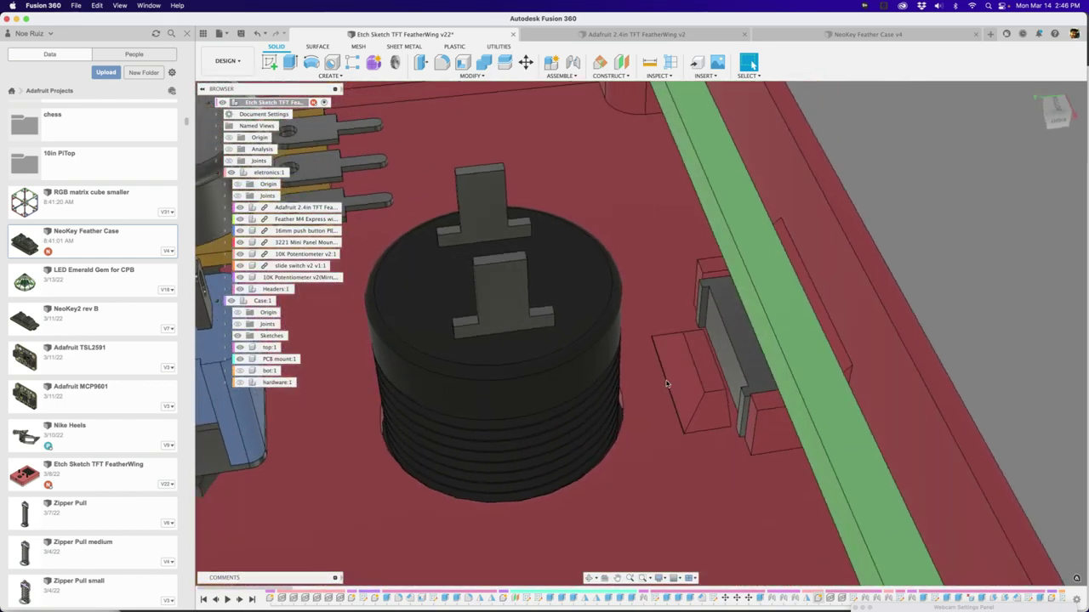
pyautogui.keyDown('shift'); pyautogui.moveTo(666, 384); pyautogui.dragTo(668, 357, button='middle'); pyautogui.keyUp('shift')
pyautogui.click(662, 365)
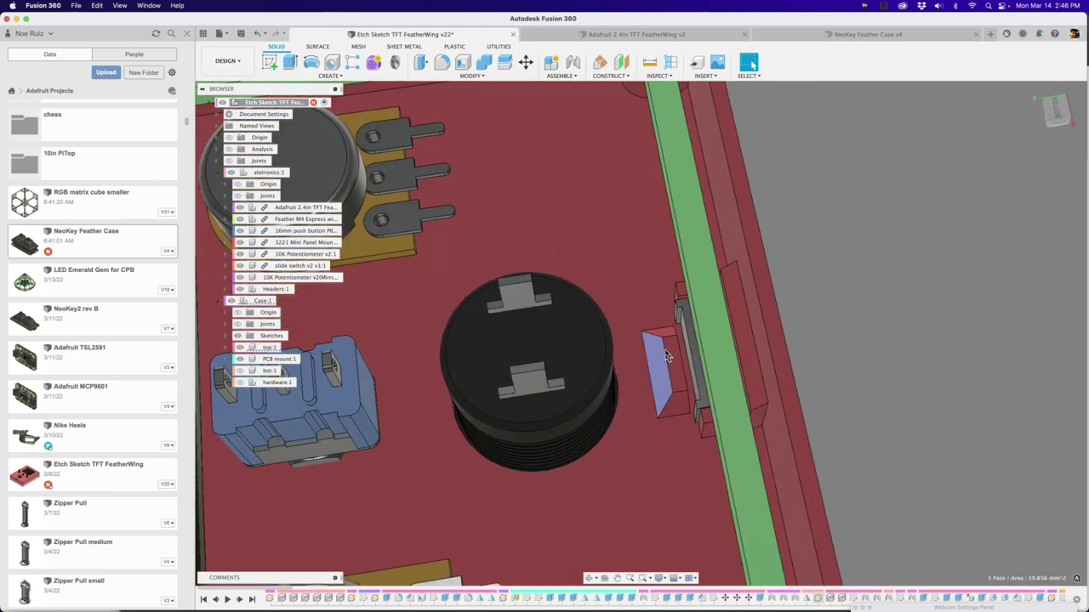
pyautogui.scroll(-3, 664, 352)
pyautogui.moveTo(666, 352)
pyautogui.keyDown('shift'); pyautogui.mouseDown(button='middle')
pyautogui.moveTo(636, 327)
pyautogui.moveTo(646, 344)
pyautogui.mouseUp(button='middle'); pyautogui.keyUp('shift')
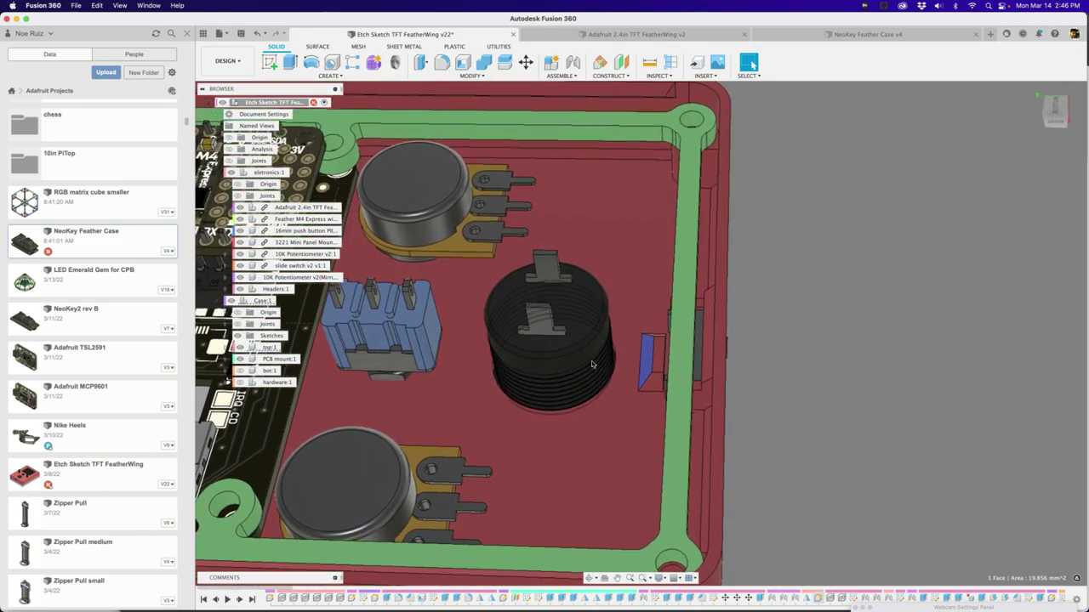
# - Clear the face selection and show the case's bot and hardware components to view the closed enclosure
pyautogui.click(898, 366)
pyautogui.keyDown('shift'); pyautogui.moveTo(897, 366); pyautogui.dragTo(766, 348, button='middle'); pyautogui.keyUp('shift')
pyautogui.click(240, 382)
pyautogui.keyDown('shift'); pyautogui.moveTo(416, 183); pyautogui.dragTo(415, 189, button='middle'); pyautogui.keyUp('shift')
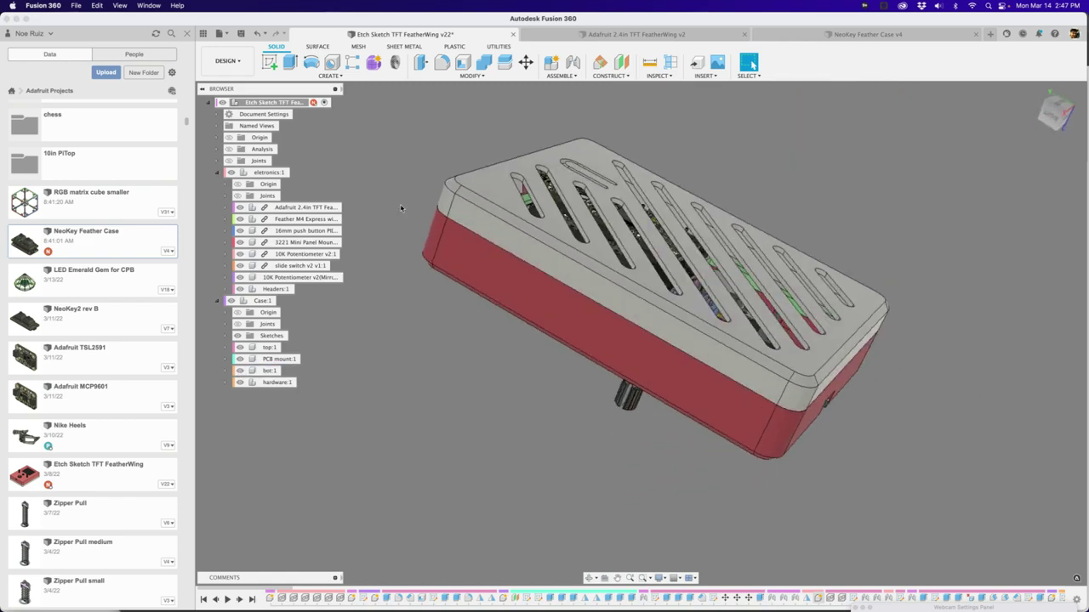
# - Turn on the section analysis and view the whole enclosure's cross-section straight on from the Right view
pyautogui.click(228, 149)
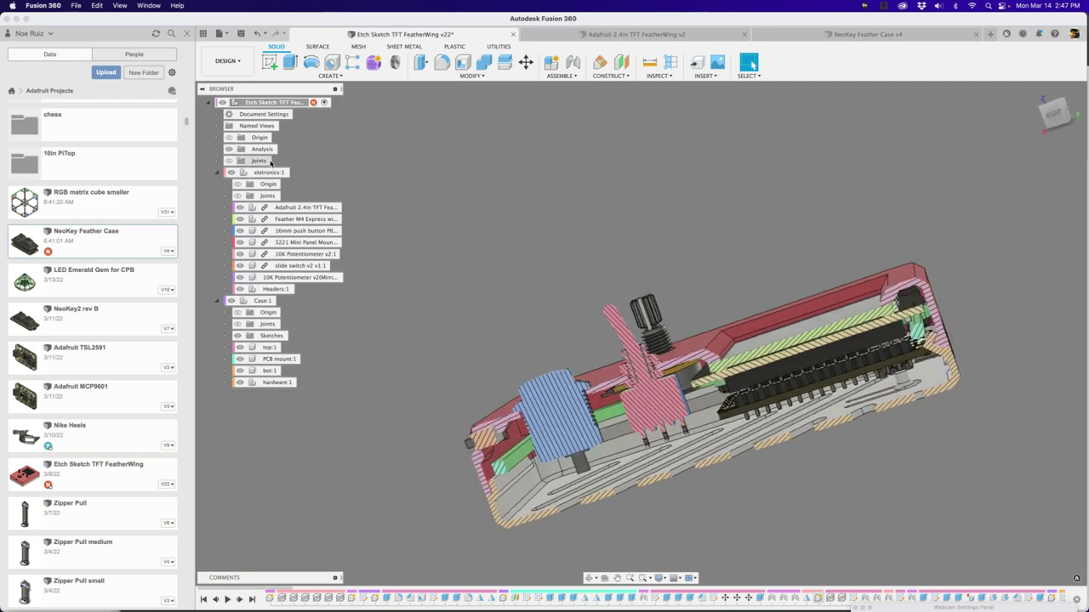
pyautogui.click(1059, 111)
pyautogui.scroll(3, 303, 400)
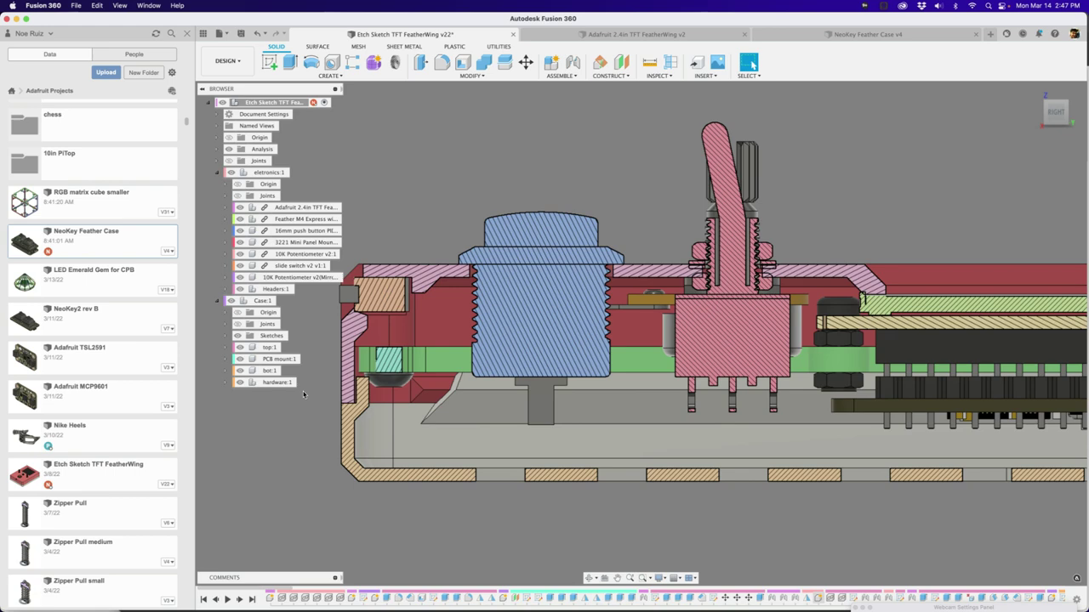
pyautogui.scroll(-4, 314, 396)
pyautogui.scroll(1, 331, 403)
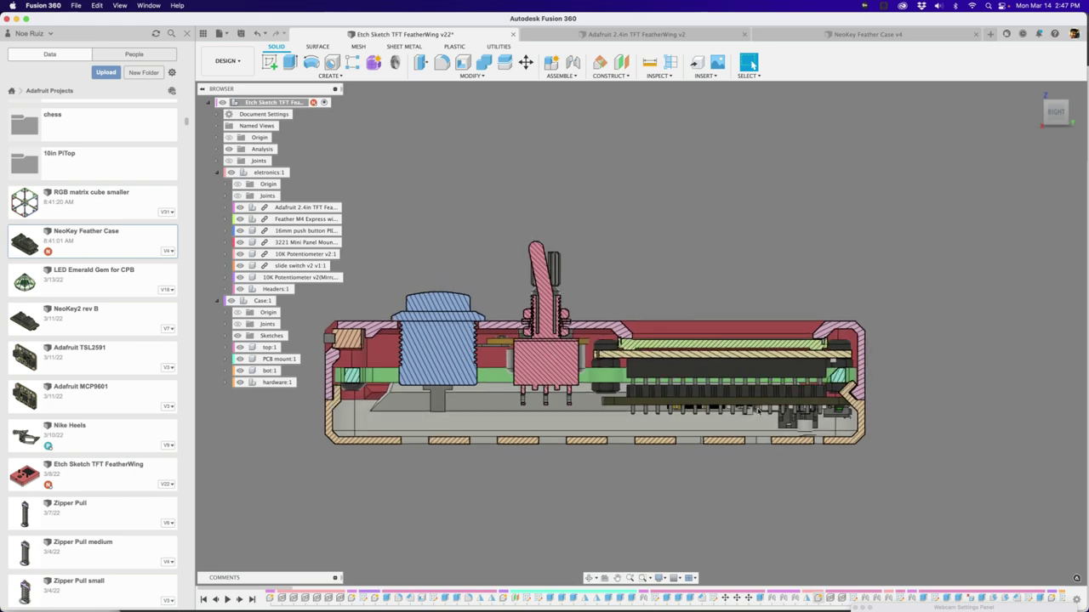
# - Examine the snap-fit joint between the top and bottom covers at the display end of the cross-section
pyautogui.scroll(5, 758, 410)
pyautogui.scroll(-2, 737, 391)
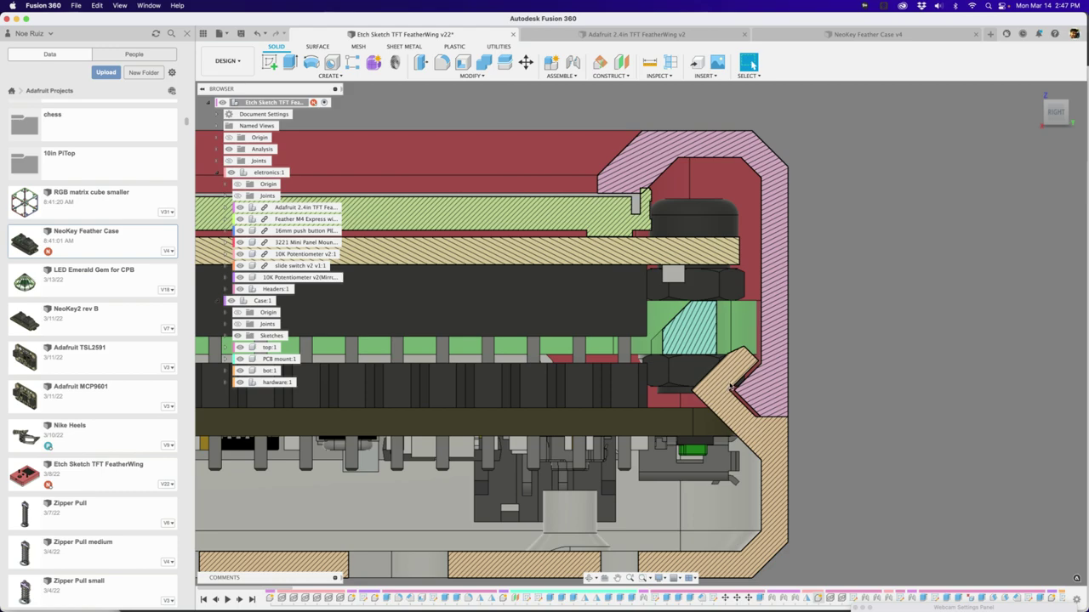
pyautogui.keyDown('shift'); pyautogui.moveTo(768, 387); pyautogui.dragTo(703, 378, button='middle'); pyautogui.keyUp('shift')
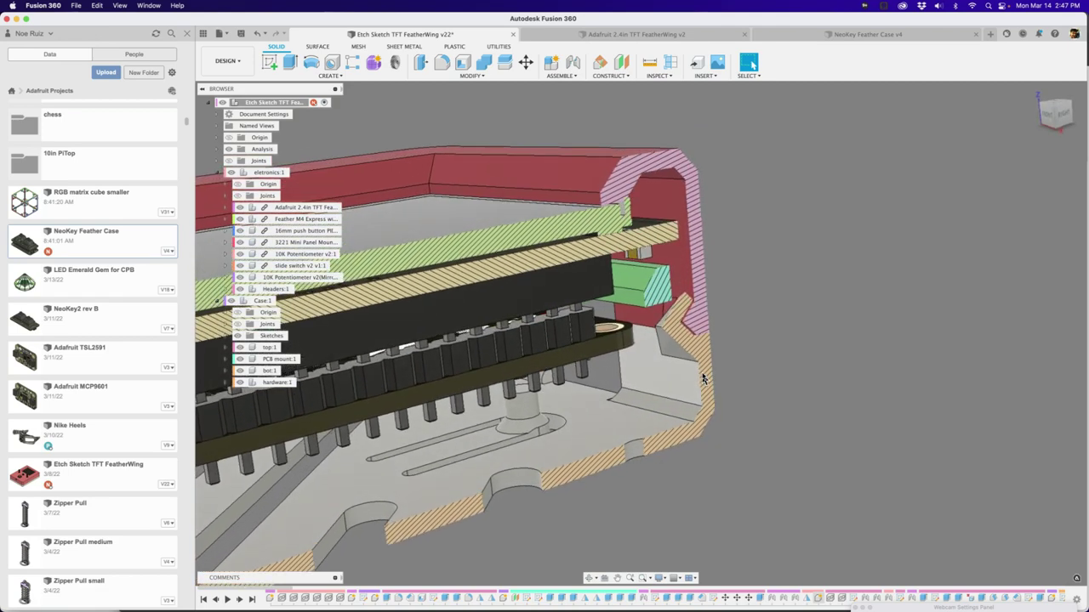
pyautogui.keyDown('shift'); pyautogui.moveTo(703, 379); pyautogui.dragTo(702, 375, button='middle'); pyautogui.keyUp('shift')
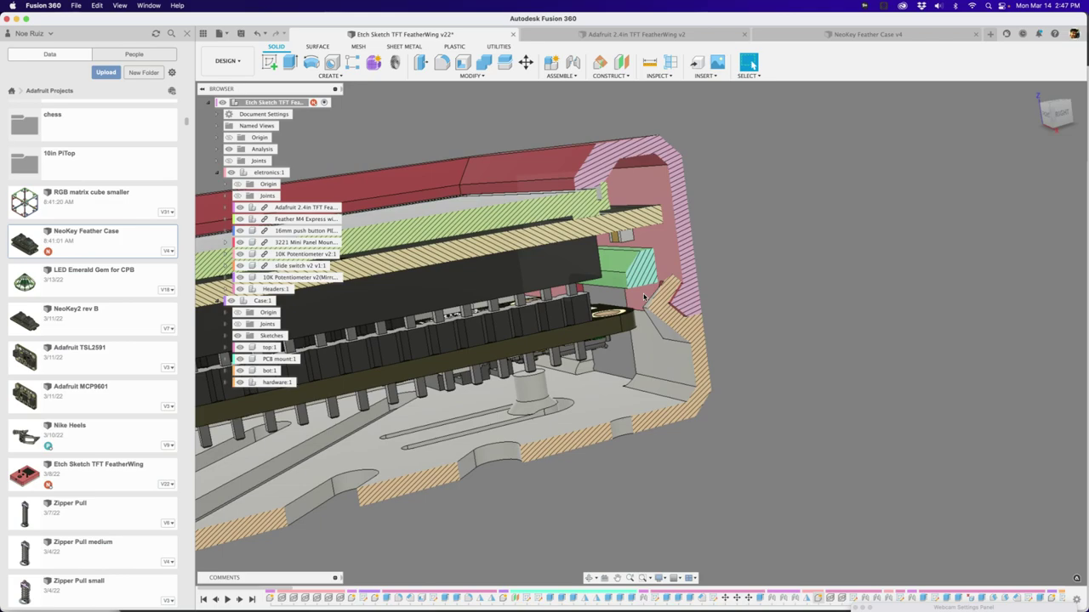
pyautogui.keyDown('shift'); pyautogui.moveTo(748, 285); pyautogui.dragTo(645, 258, button='middle'); pyautogui.keyUp('shift')
pyautogui.scroll(-4, 645, 258)
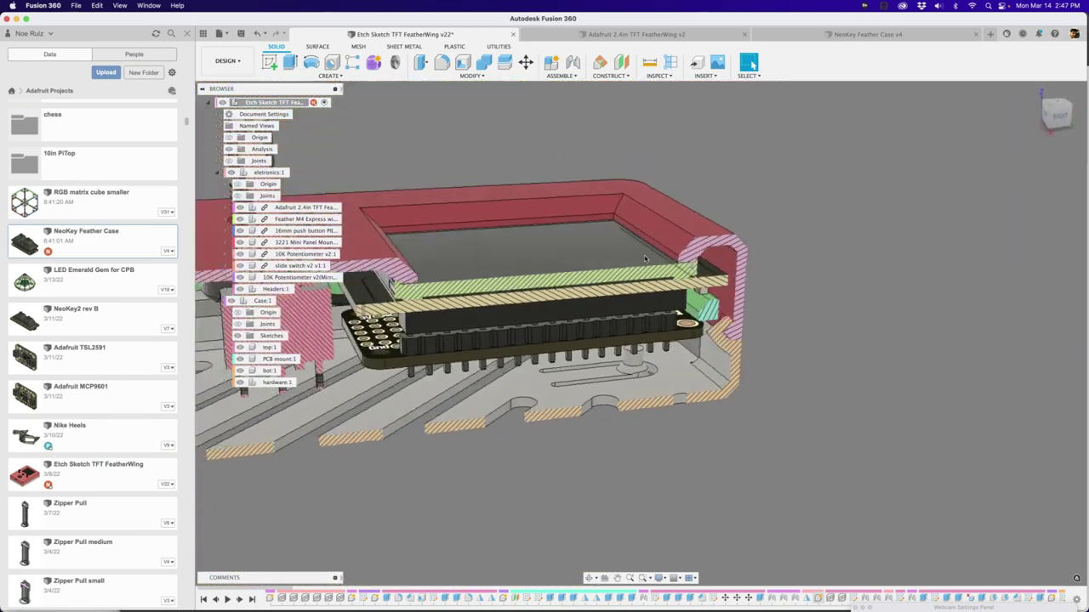
# - Turn off the section analysis and hide the electronics, top, hardware and PCB mount components to isolate the bottom cover
pyautogui.click(229, 151)
pyautogui.keyDown('shift'); pyautogui.moveTo(420, 321); pyautogui.dragTo(457, 358, button='middle'); pyautogui.keyUp('shift')
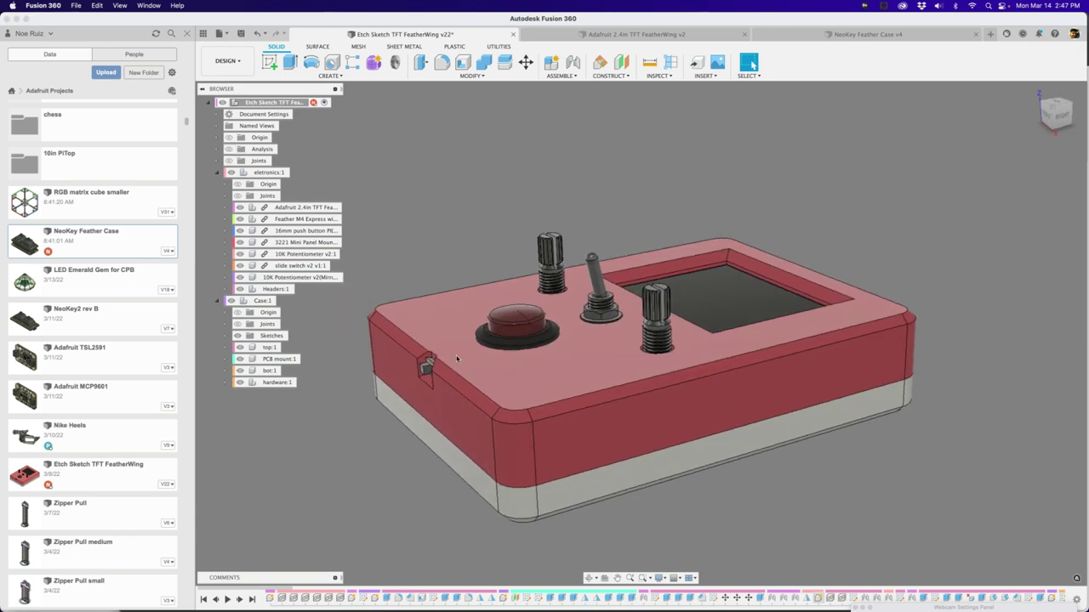
pyautogui.click(230, 173)
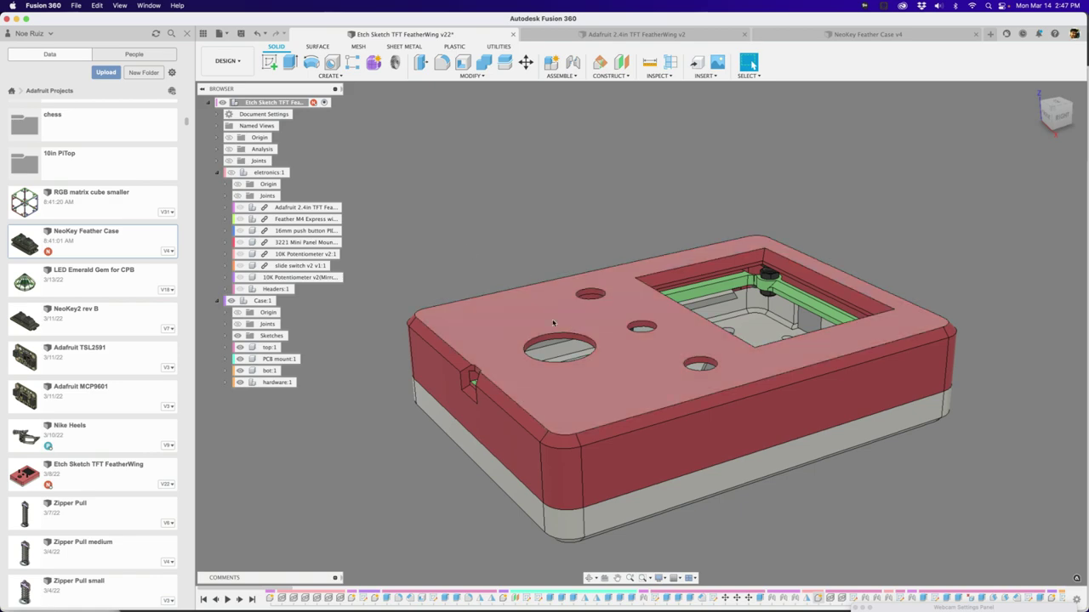
pyautogui.click(239, 347)
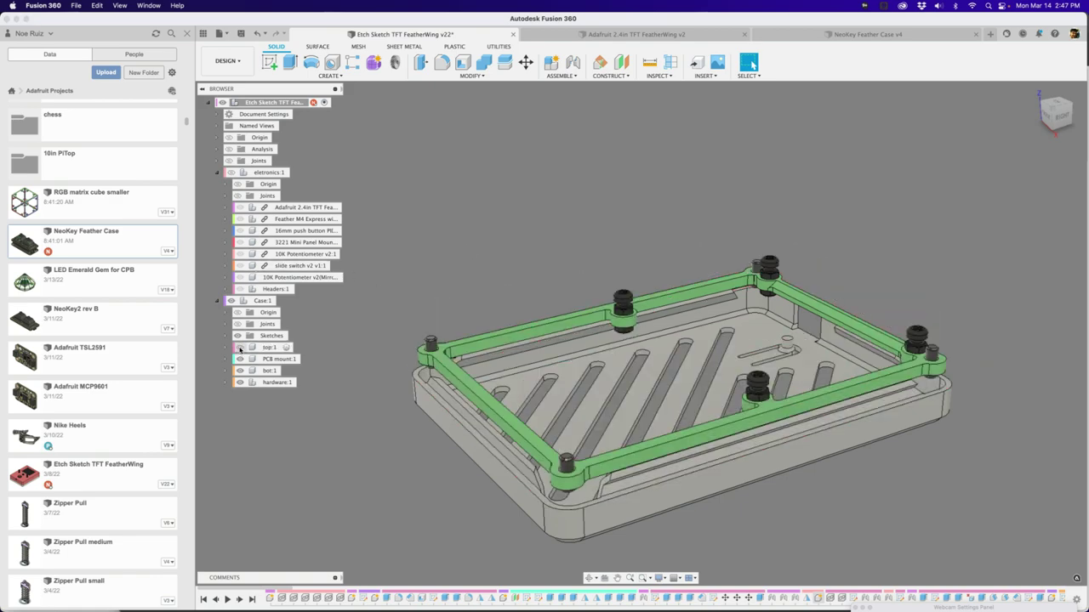
pyautogui.click(239, 382)
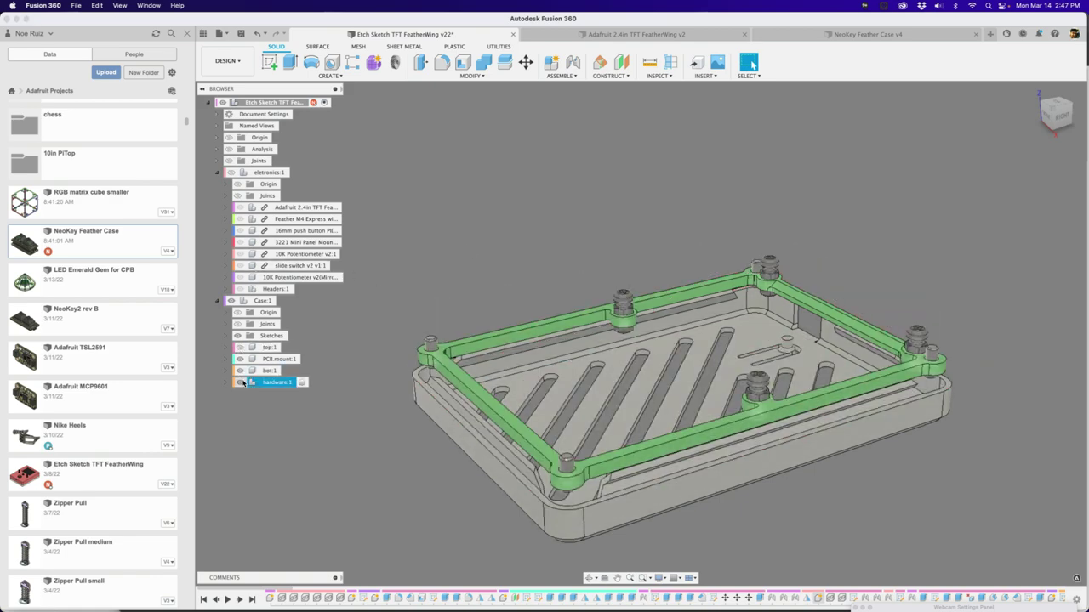
pyautogui.click(240, 359)
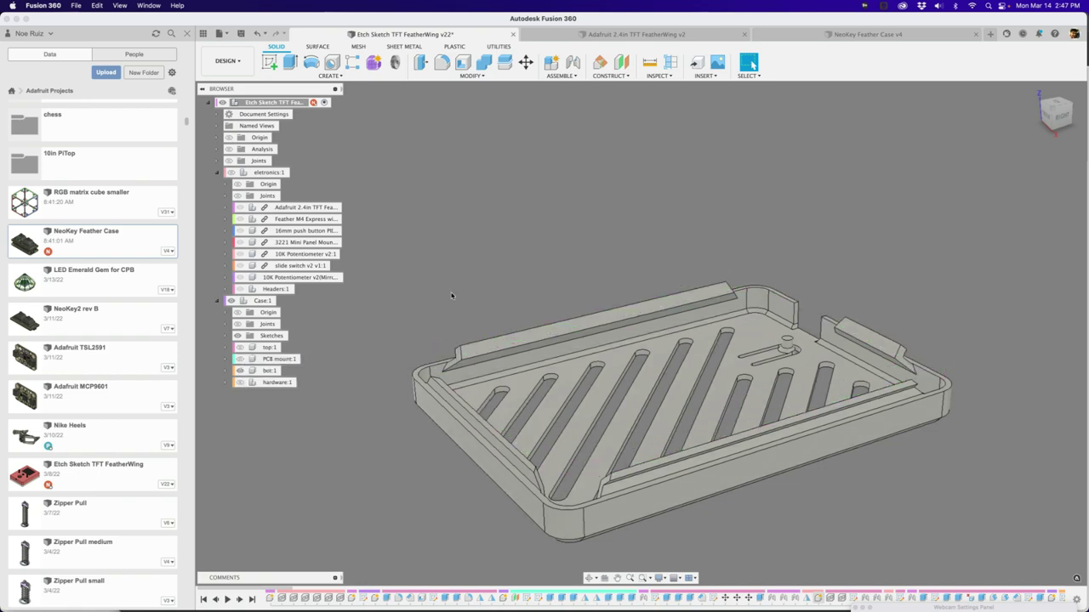
# - Examine the angled snap-fit lips along the bottom cover's walls, selecting their sloped faces
pyautogui.keyDown('shift'); pyautogui.moveTo(451, 296); pyautogui.dragTo(631, 338, button='middle'); pyautogui.keyUp('shift')
pyautogui.scroll(5, 476, 278)
pyautogui.click(485, 277)
pyautogui.scroll(-6, 486, 278)
pyautogui.scroll(4, 637, 329)
pyautogui.scroll(-3, 698, 303)
pyautogui.click(846, 194)
pyautogui.scroll(4, 636, 345)
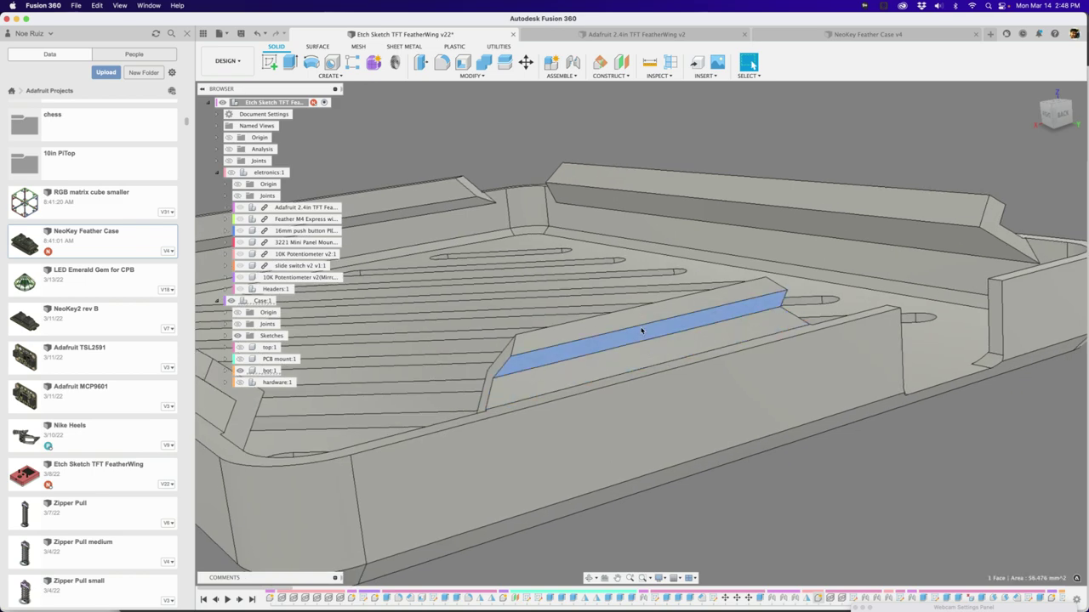
pyautogui.scroll(-4, 641, 330)
pyautogui.scroll(4, 687, 336)
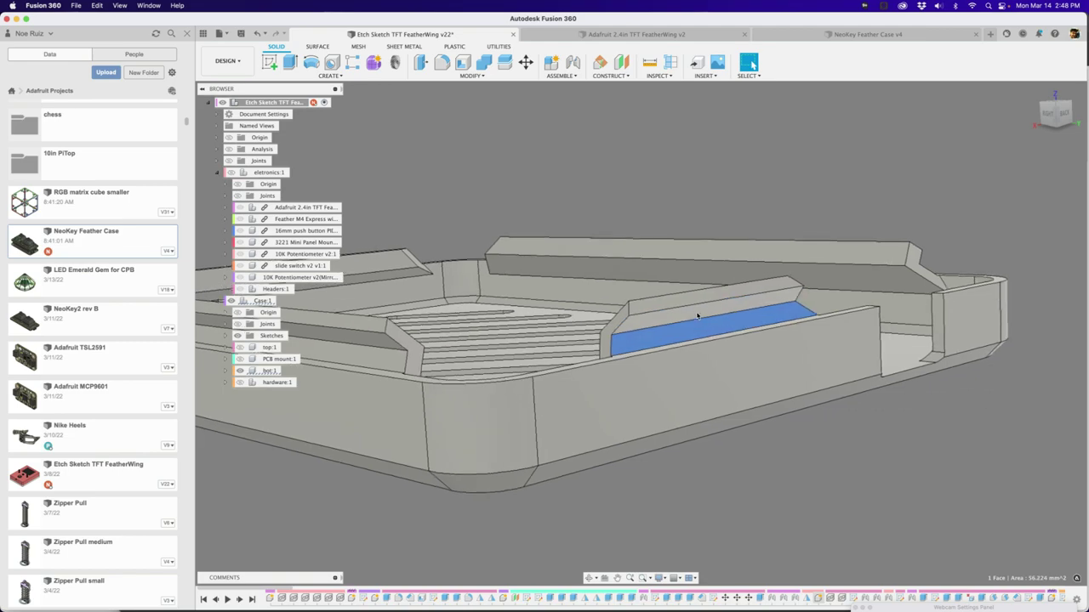
# - Inspect the bottom cover's vent slots and perimeter lips, and select the outer face of the short-side lip
pyautogui.keyDown('shift'); pyautogui.moveTo(696, 309); pyautogui.dragTo(333, 575, button='middle'); pyautogui.keyUp('shift')
pyautogui.scroll(3, 601, 443)
pyautogui.scroll(-1, 334, 575)
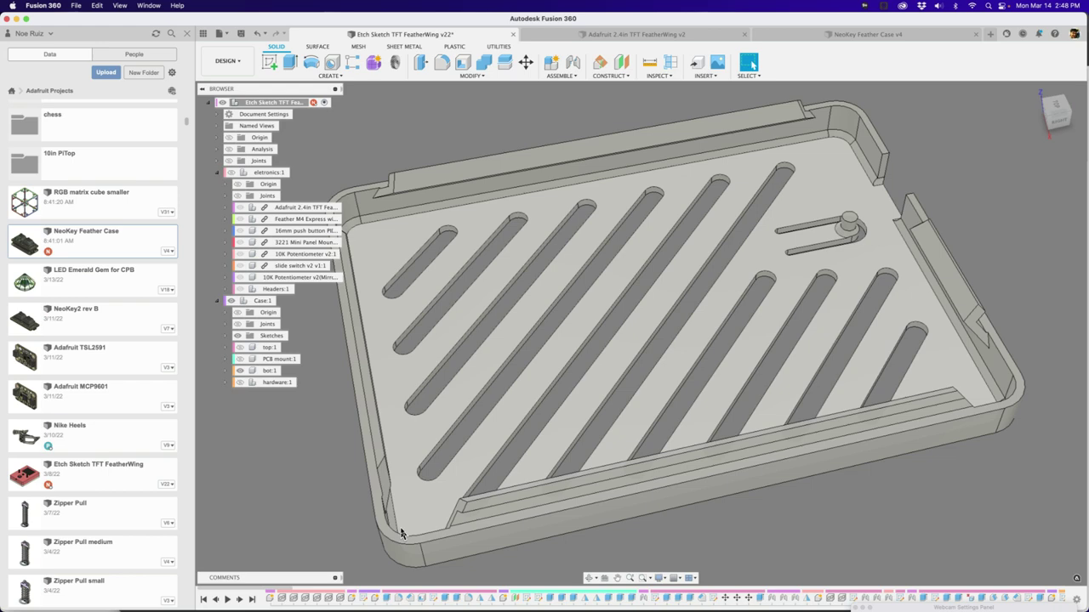
pyautogui.moveTo(518, 365)
pyautogui.keyDown('shift'); pyautogui.mouseDown(button='middle')
pyautogui.moveTo(502, 365)
pyautogui.moveTo(522, 364)
pyautogui.mouseUp(button='middle'); pyautogui.keyUp('shift')
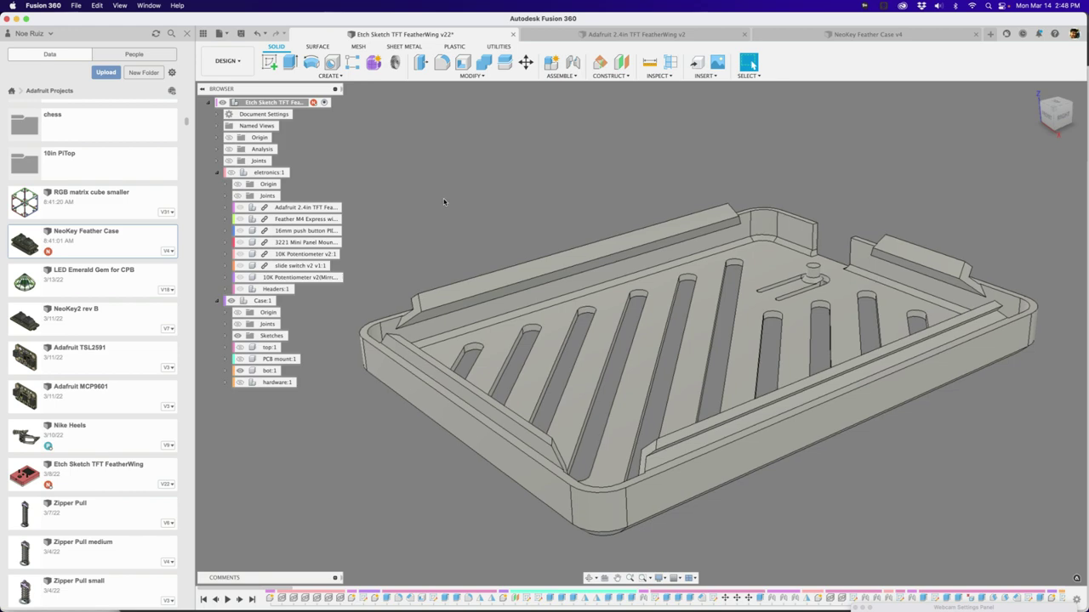
pyautogui.keyDown('shift'); pyautogui.moveTo(445, 202); pyautogui.dragTo(482, 357, button='middle'); pyautogui.keyUp('shift')
pyautogui.click(468, 383)
pyautogui.scroll(2, 459, 380)
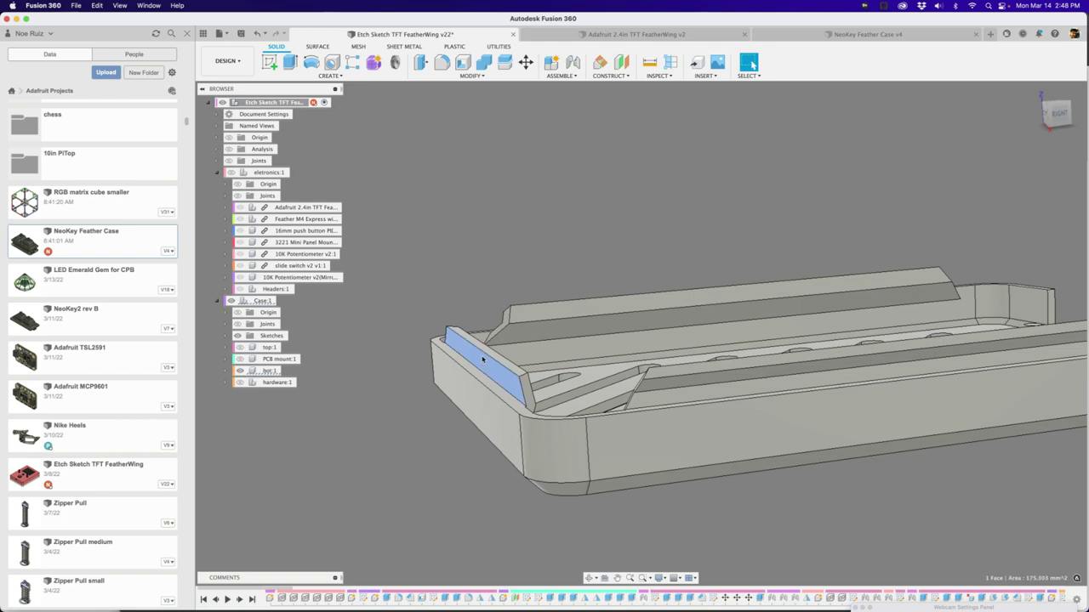
pyautogui.keyDown('shift'); pyautogui.moveTo(448, 271); pyautogui.dragTo(438, 400, button='middle'); pyautogui.keyUp('shift')
# - Show the top cover with the section analysis turned on, and revert the displaced component position
pyautogui.click(244, 348)
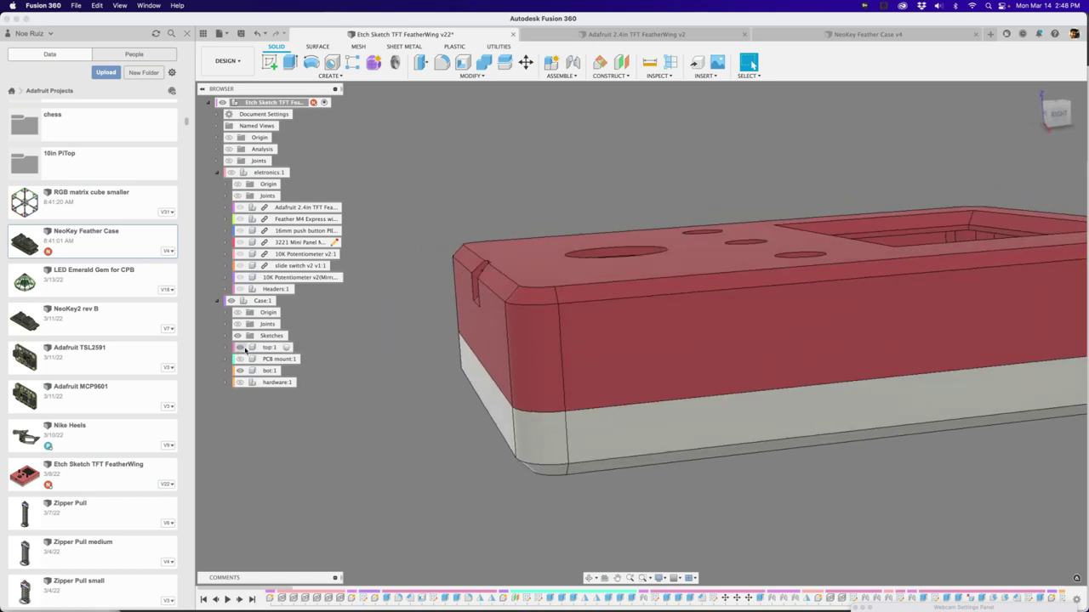
pyautogui.click(229, 149)
pyautogui.moveTo(442, 332)
pyautogui.keyDown('shift'); pyautogui.mouseDown(button='middle')
pyautogui.moveTo(438, 298)
pyautogui.moveTo(436, 332)
pyautogui.moveTo(439, 308)
pyautogui.moveTo(400, 344)
pyautogui.moveTo(426, 323)
pyautogui.moveTo(449, 332)
pyautogui.moveTo(687, 312)
pyautogui.moveTo(720, 367)
pyautogui.moveTo(590, 342)
pyautogui.moveTo(580, 347)
pyautogui.moveTo(630, 345)
pyautogui.moveTo(574, 403)
pyautogui.mouseUp(button='middle'); pyautogui.keyUp('shift')
pyautogui.scroll(3, 438, 302)
pyautogui.click(368, 355)
pyautogui.scroll(-4, 641, 351)
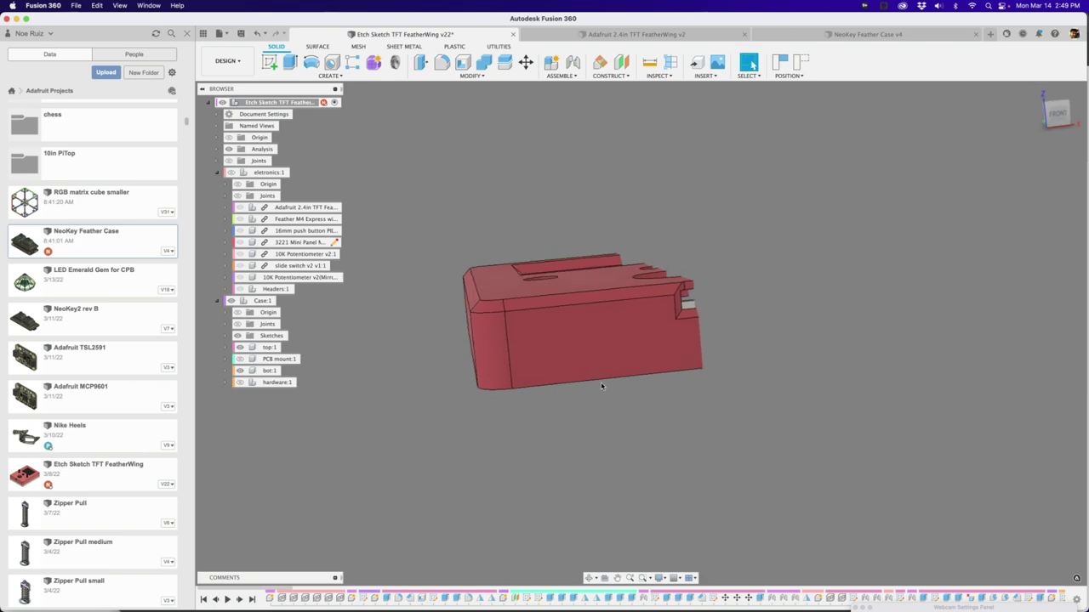
pyautogui.keyDown('shift'); pyautogui.moveTo(601, 386); pyautogui.dragTo(706, 286, button='middle'); pyautogui.keyUp('shift')
pyautogui.click(802, 54)
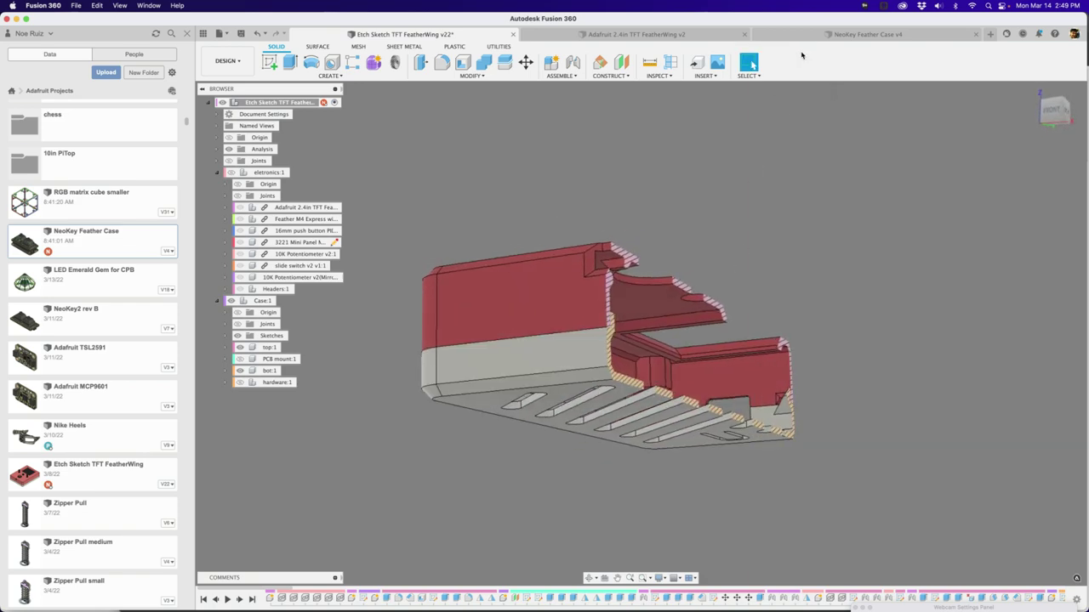
# - Examine the sectioned case from several angles to see how the bottom cover's lips engage the top cover
pyautogui.keyDown('shift'); pyautogui.moveTo(731, 136); pyautogui.dragTo(648, 216, button='middle'); pyautogui.keyUp('shift')
pyautogui.keyDown('shift'); pyautogui.moveTo(615, 221); pyautogui.dragTo(775, 234, button='middle'); pyautogui.keyUp('shift')
pyautogui.keyDown('shift'); pyautogui.scroll(-5, 775, 234); pyautogui.keyUp('shift')
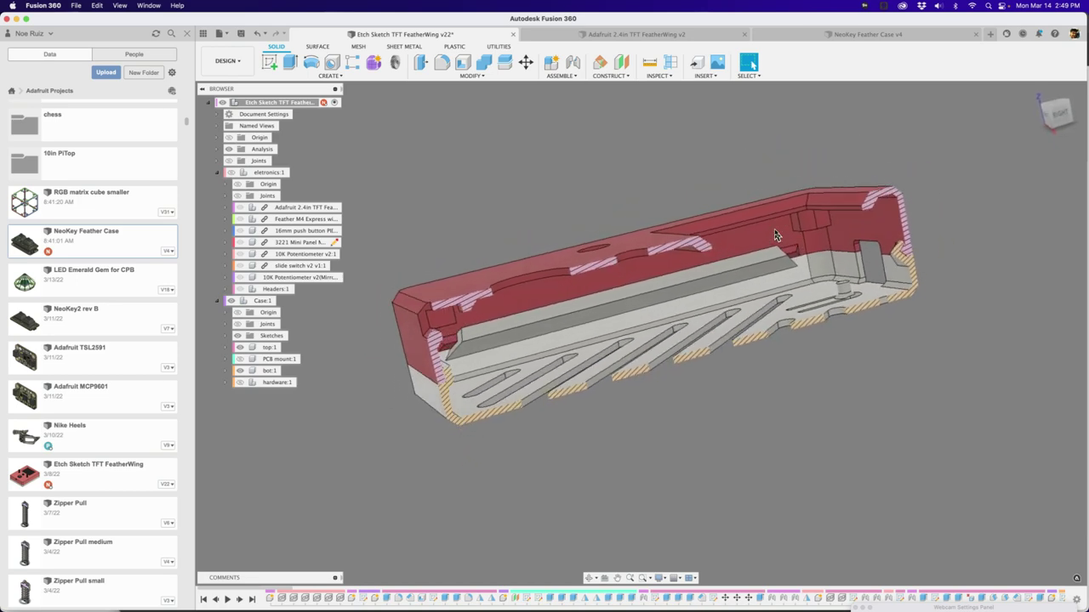
pyautogui.scroll(3, 775, 234)
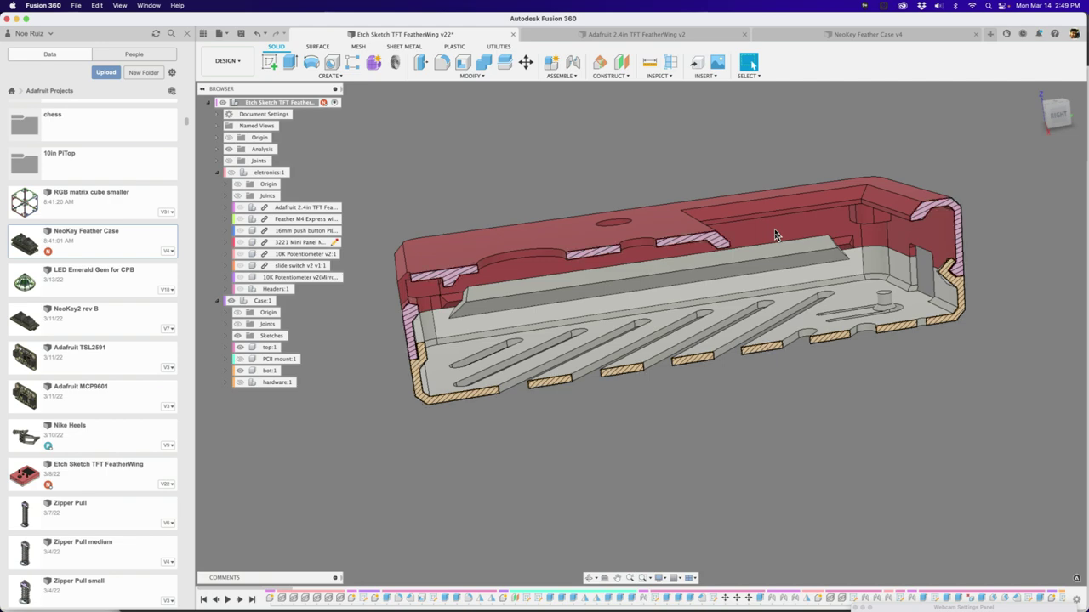
pyautogui.keyDown('shift'); pyautogui.scroll(10, 775, 235); pyautogui.keyUp('shift')
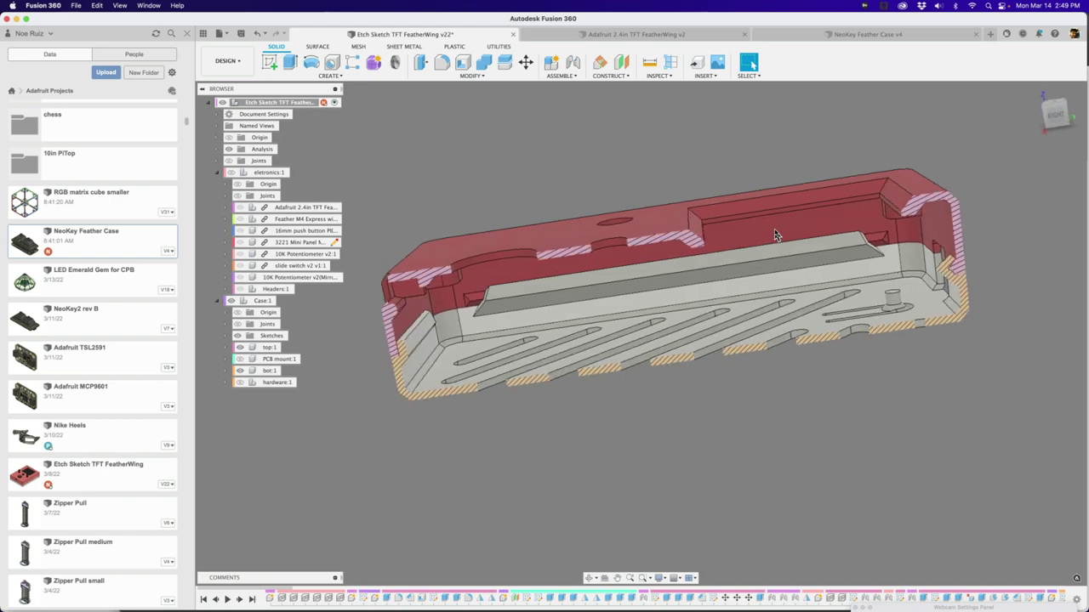
pyautogui.keyDown('shift'); pyautogui.scroll(8, 774, 235); pyautogui.keyUp('shift')
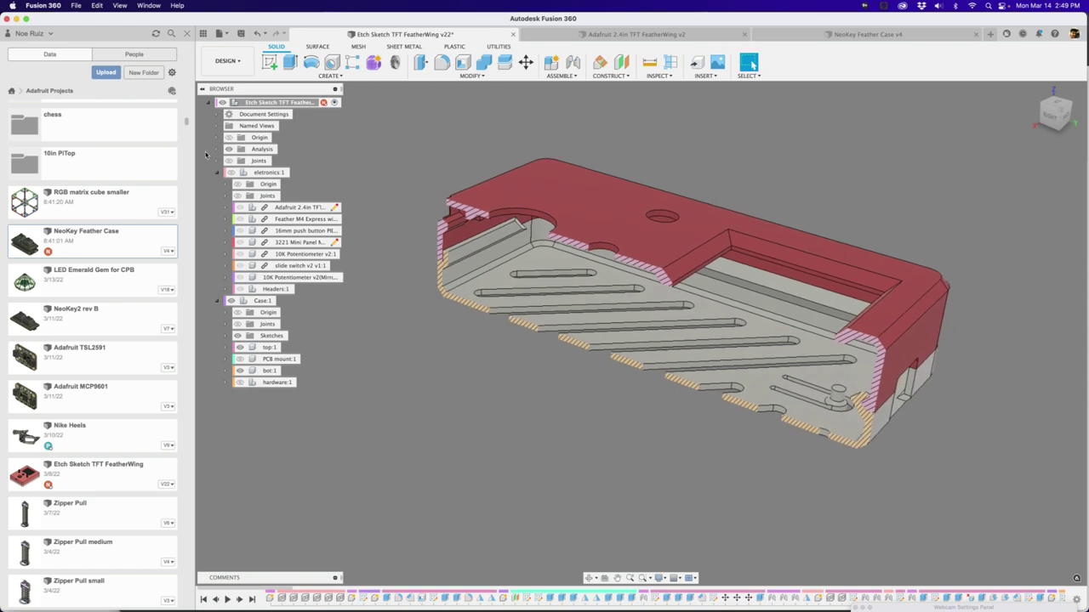
# - Turn off the section analysis and select the top cover's outer wall face beside the USB port opening
pyautogui.click(229, 148)
pyautogui.keyDown('shift'); pyautogui.scroll(6, 559, 385); pyautogui.keyUp('shift')
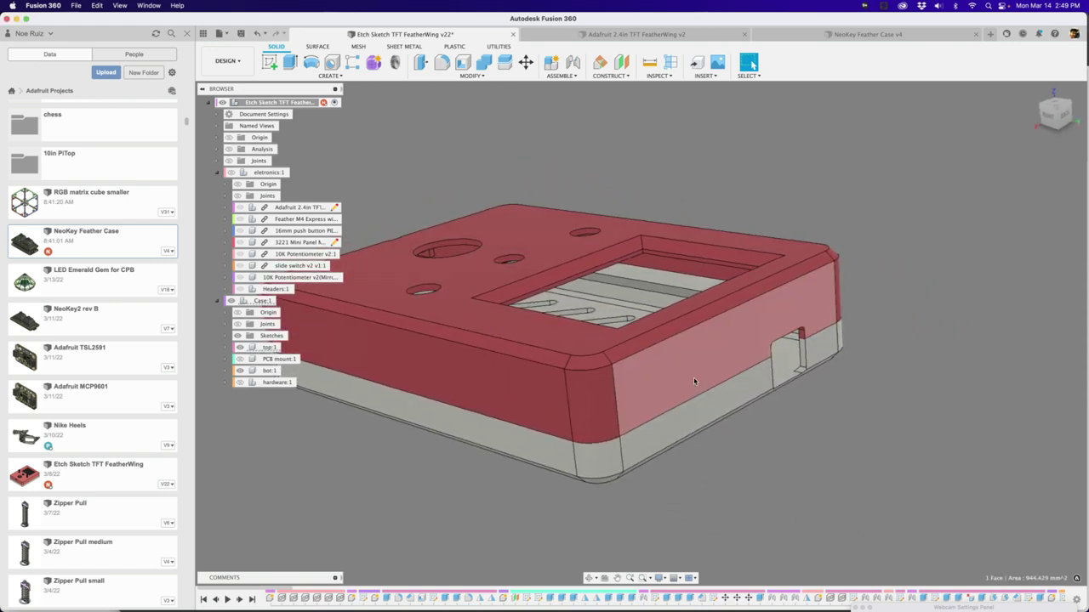
pyautogui.click(694, 382)
pyautogui.keyDown('shift'); pyautogui.hscroll(-1, 710, 377); pyautogui.keyUp('shift')
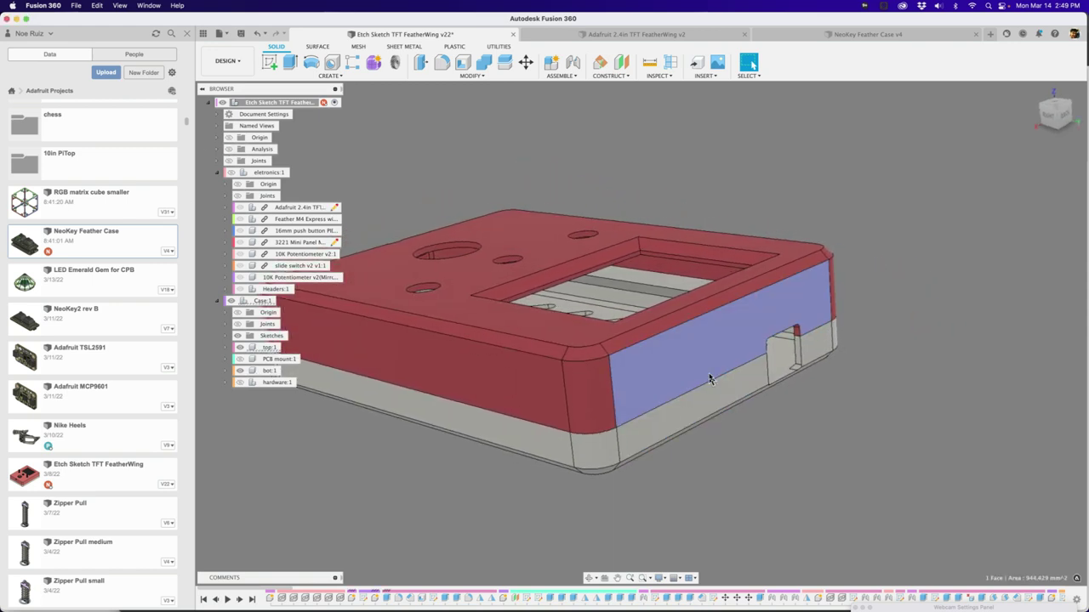
pyautogui.keyDown('shift'); pyautogui.hscroll(-3, 709, 376); pyautogui.keyUp('shift')
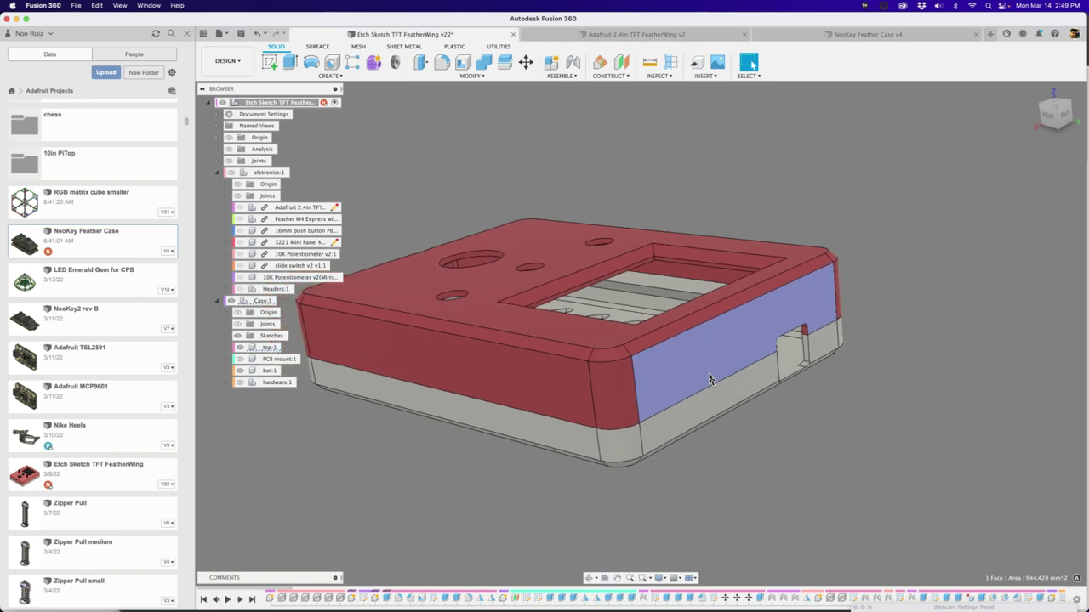
# - Move the top cover slightly off the bottom cover and revert it to its original position
pyautogui.moveTo(717, 396); pyautogui.dragTo(723, 402)
pyautogui.scroll(10, 774, 414)
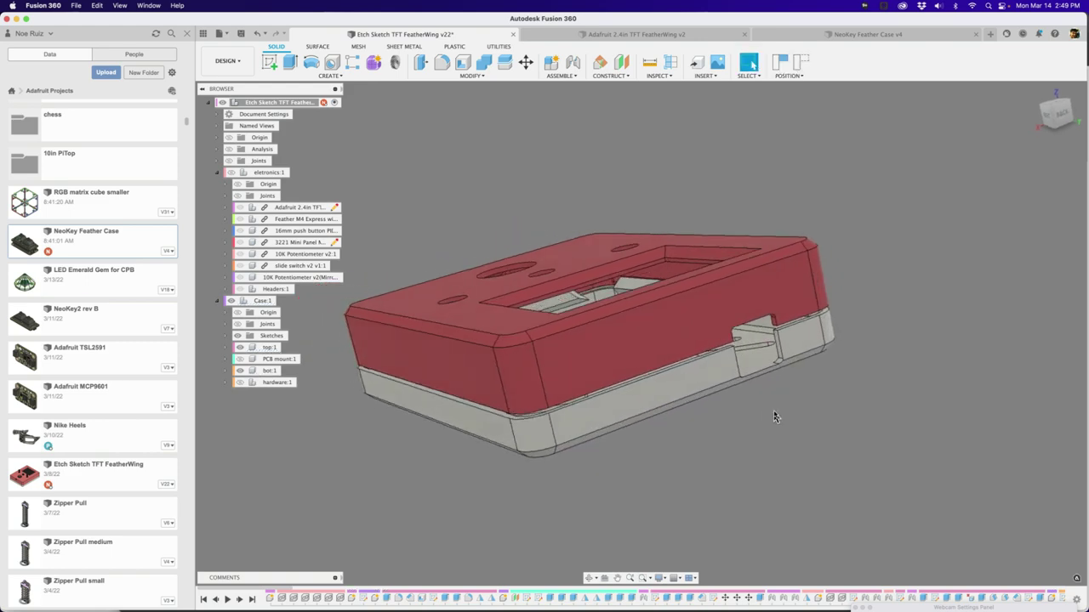
pyautogui.keyDown('shift'); pyautogui.moveTo(704, 327); pyautogui.dragTo(952, 356, button='middle'); pyautogui.keyUp('shift')
pyautogui.click(797, 71)
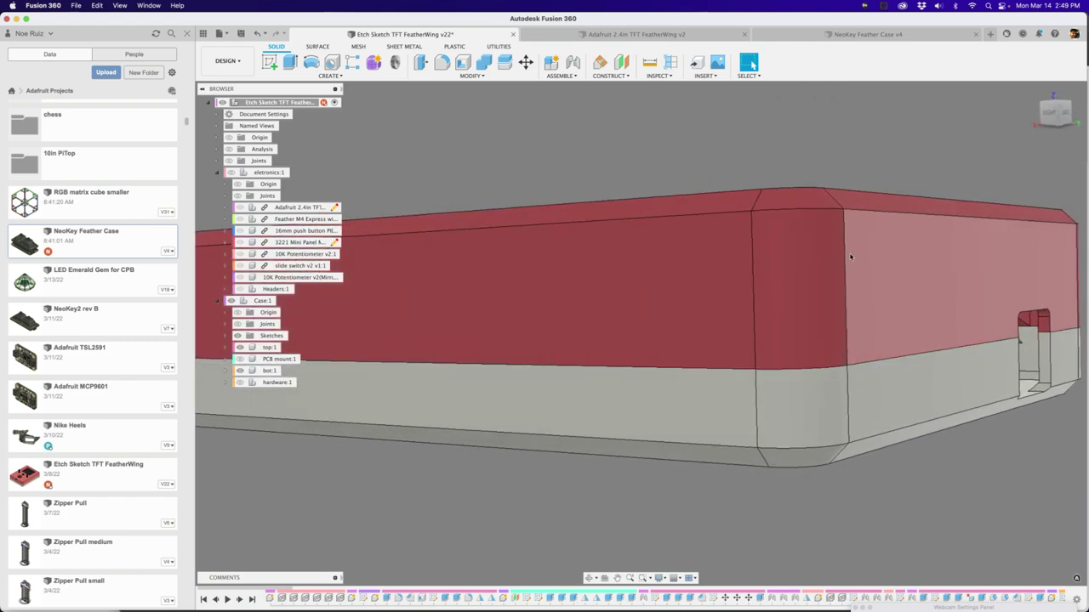
# - Inspect the closed case from the side and the underside, including the vent slots and the USB port opening
pyautogui.scroll(-5, 849, 254)
pyautogui.keyDown('shift'); pyautogui.moveTo(849, 254); pyautogui.dragTo(409, 420, button='middle'); pyautogui.keyUp('shift')
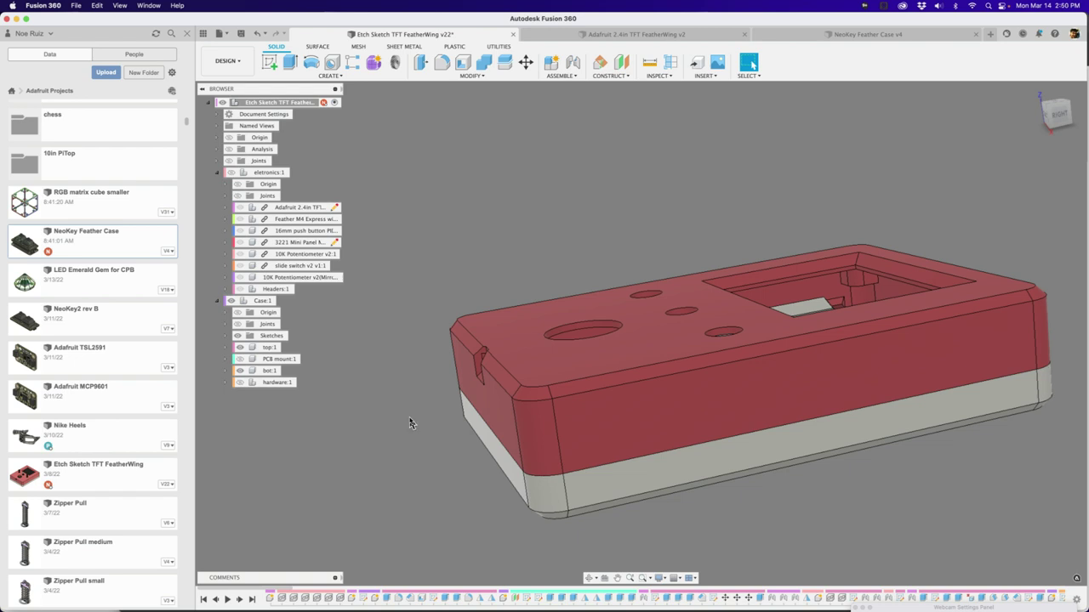
pyautogui.keyDown('shift'); pyautogui.moveTo(409, 423); pyautogui.dragTo(380, 414, button='middle'); pyautogui.keyUp('shift')
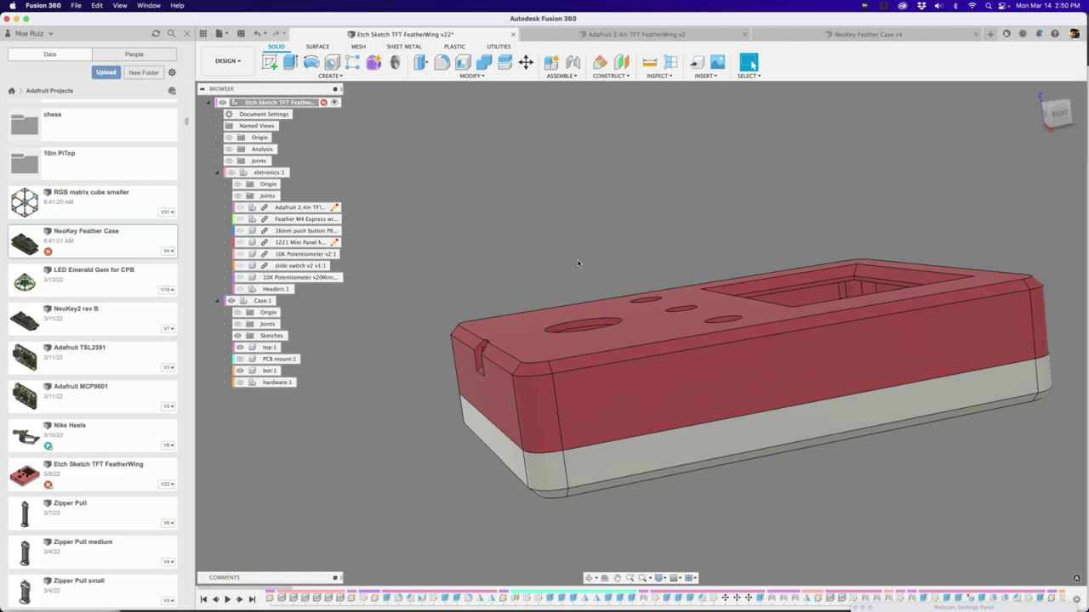
pyautogui.keyDown('shift'); pyautogui.moveTo(577, 262); pyautogui.dragTo(881, 419, button='middle'); pyautogui.keyUp('shift')
pyautogui.scroll(3, 868, 367)
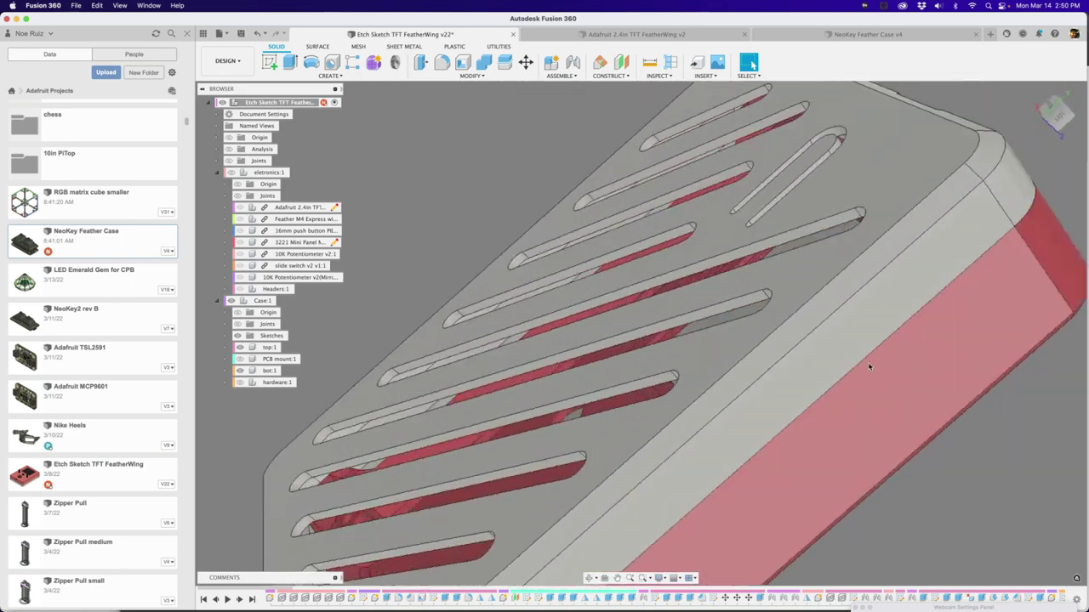
pyautogui.keyDown('shift'); pyautogui.moveTo(868, 366); pyautogui.dragTo(607, 501, button='middle'); pyautogui.keyUp('shift')
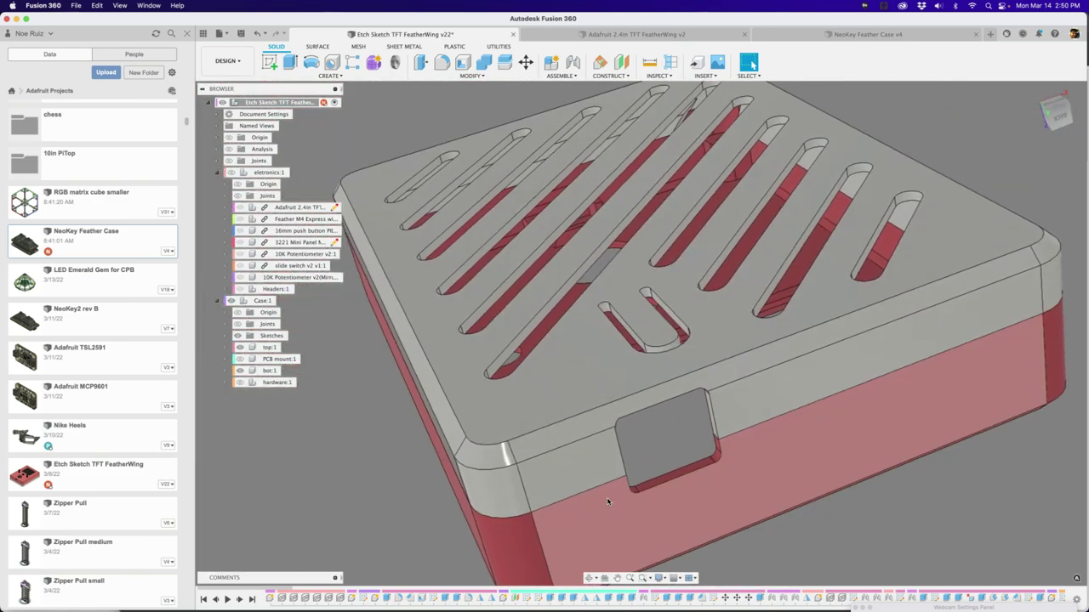
# - Hide the top cover and examine the flexible button post inside the bottom cover, selecting its end face
pyautogui.click(239, 347)
pyautogui.keyDown('shift'); pyautogui.moveTo(510, 395); pyautogui.dragTo(595, 298, button='middle'); pyautogui.keyUp('shift')
pyautogui.scroll(5, 692, 297)
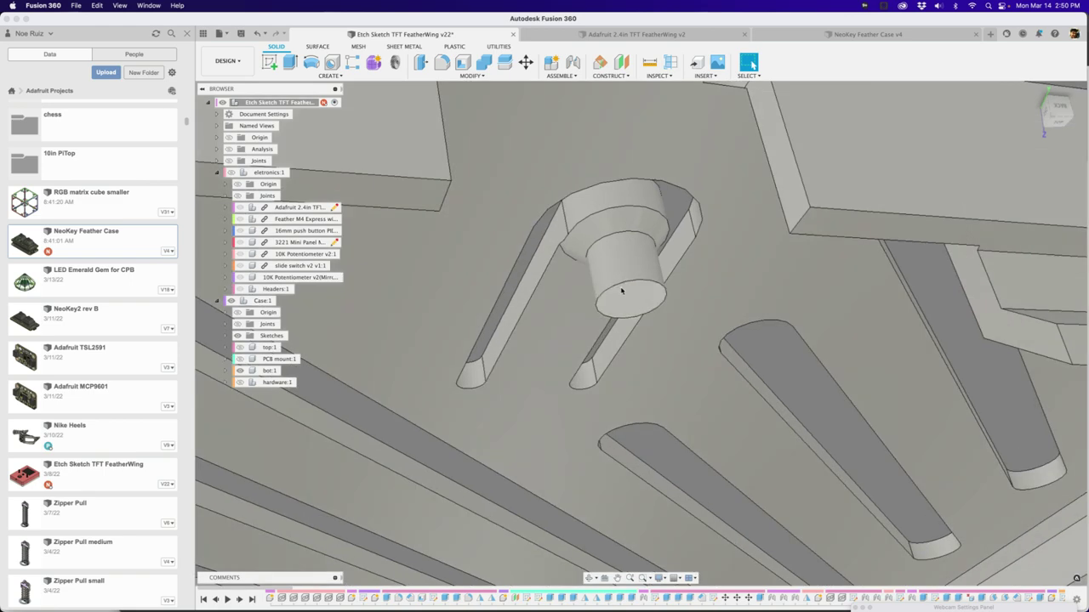
pyautogui.click(632, 260)
pyautogui.keyDown('shift'); pyautogui.moveTo(632, 260); pyautogui.dragTo(372, 280, button='middle'); pyautogui.keyUp('shift')
pyautogui.click(636, 354)
pyautogui.scroll(-3, 372, 280)
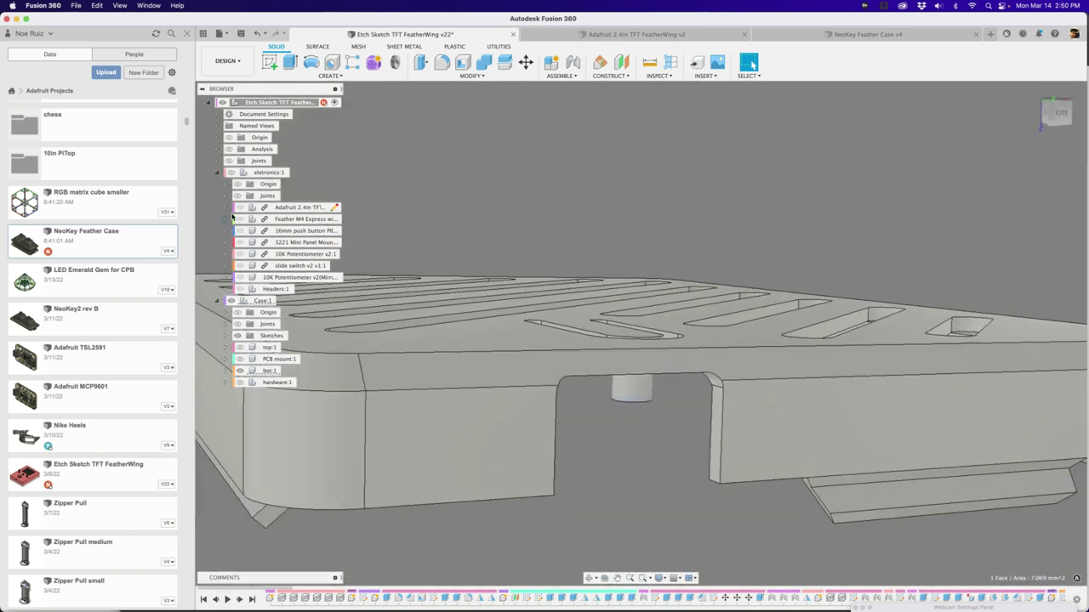
# - Show the electronics and select the top of the Feather board's small button beneath the bottom cover's post
pyautogui.click(230, 172)
pyautogui.keyDown('shift'); pyautogui.moveTo(630, 408); pyautogui.dragTo(590, 420, button='middle'); pyautogui.keyUp('shift')
pyautogui.scroll(5, 653, 431)
pyautogui.scroll(2, 589, 420)
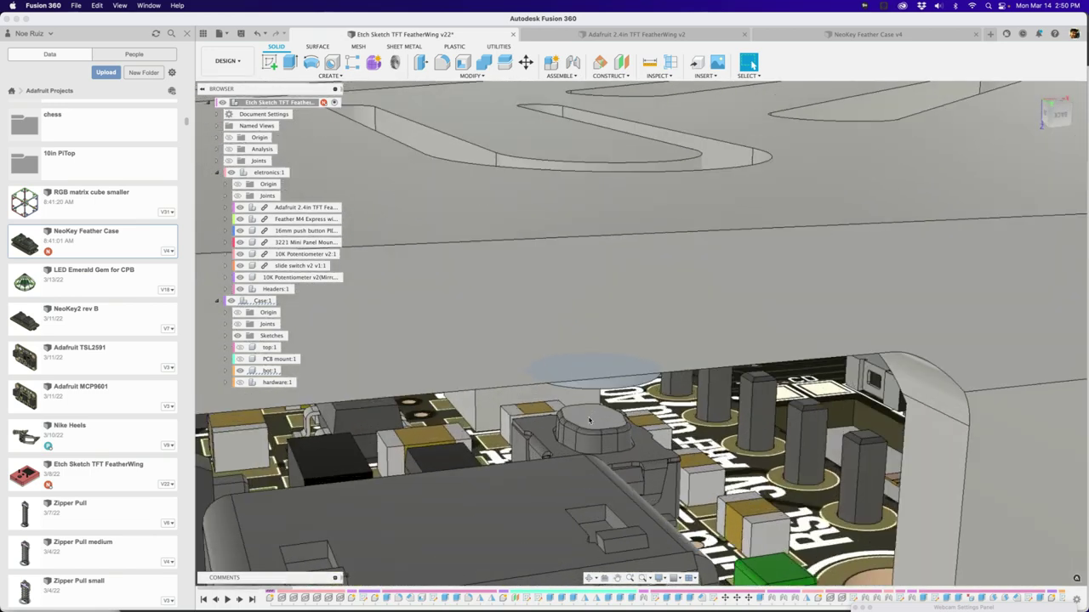
pyautogui.click(590, 420)
pyautogui.scroll(-4, 590, 420)
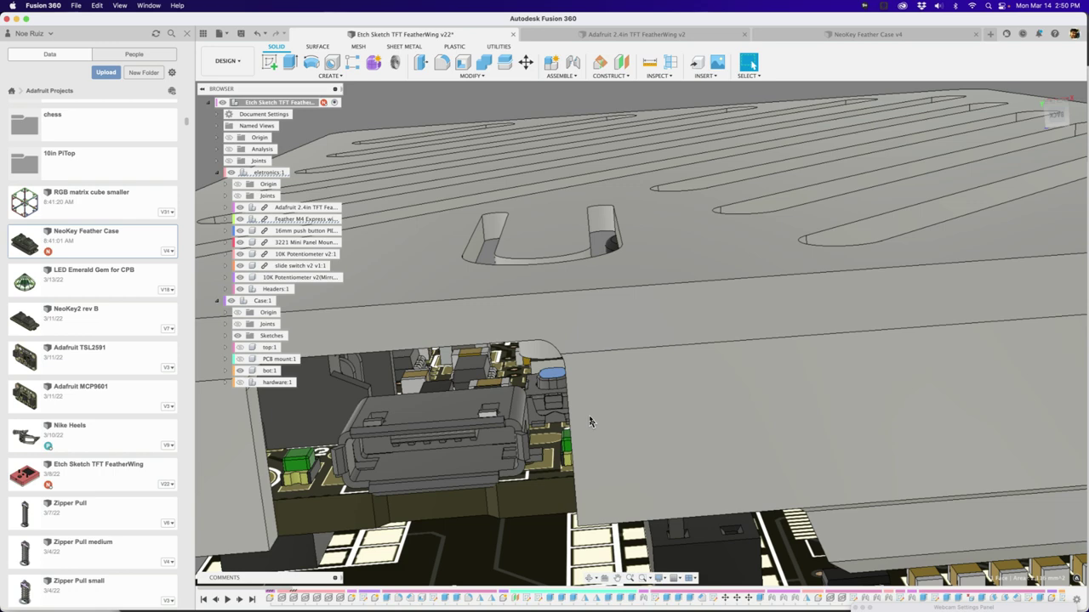
pyautogui.keyDown('shift'); pyautogui.moveTo(590, 422); pyautogui.dragTo(597, 416, button='middle'); pyautogui.keyUp('shift')
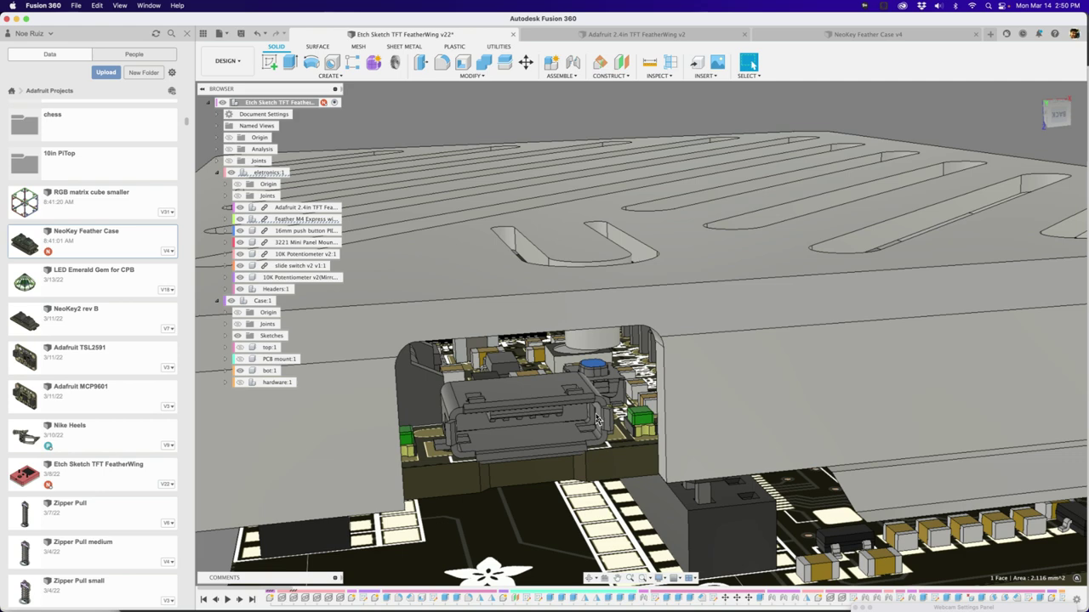
# - Clear the selection and inspect the U-shaped slot around the flexible button on the bottom cover's underside
pyautogui.click(527, 104)
pyautogui.keyDown('shift'); pyautogui.moveTo(566, 468); pyautogui.dragTo(583, 303, button='middle'); pyautogui.keyUp('shift')
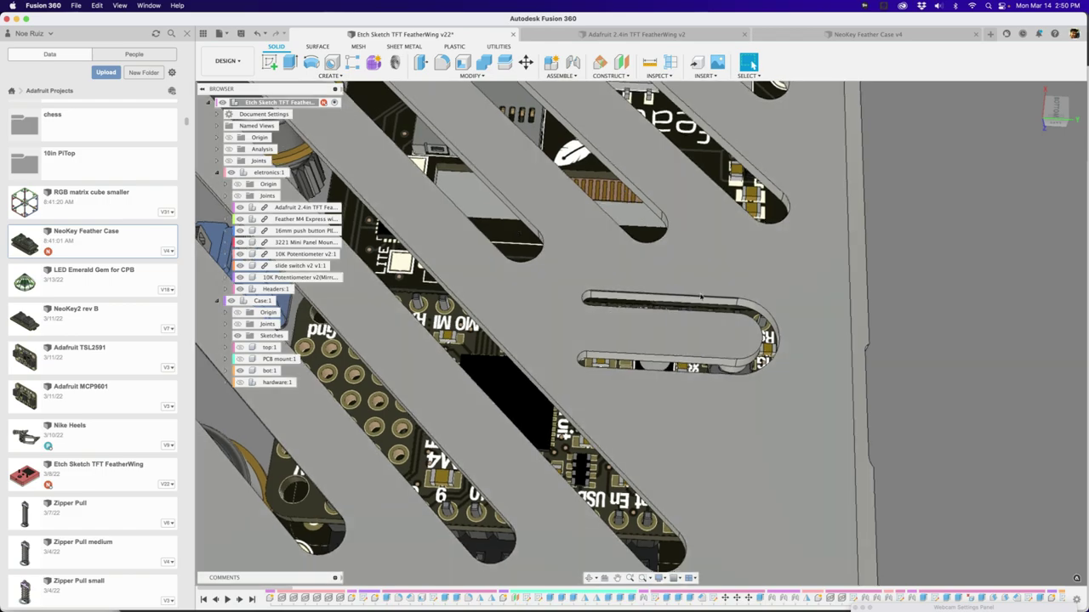
pyautogui.keyDown('shift'); pyautogui.moveTo(659, 314); pyautogui.dragTo(589, 296, button='middle'); pyautogui.keyUp('shift')
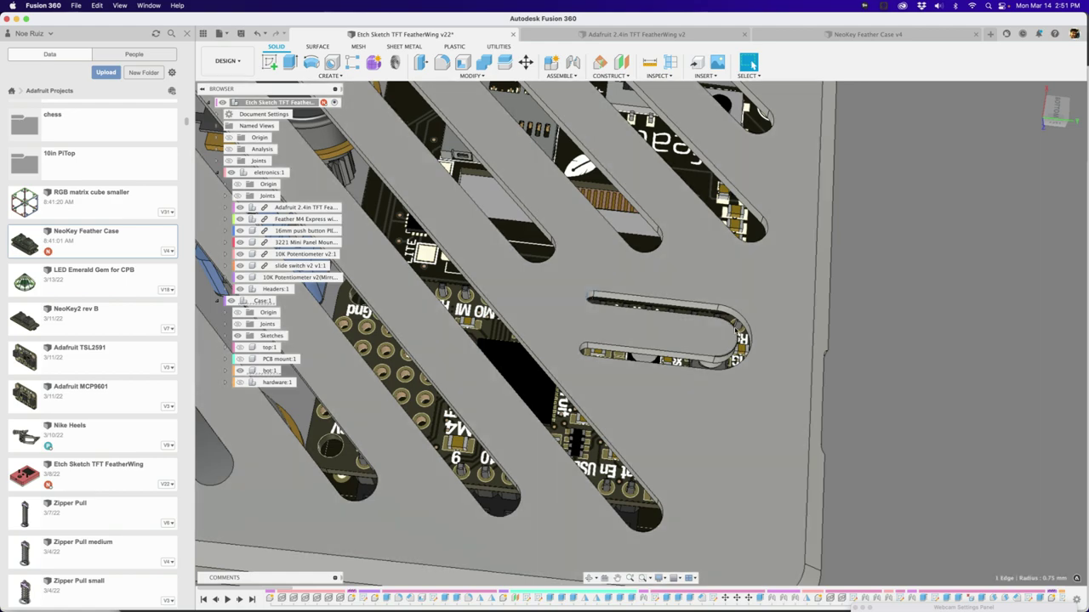
pyautogui.keyDown('shift'); pyautogui.moveTo(899, 347); pyautogui.dragTo(679, 221, button='middle'); pyautogui.keyUp('shift')
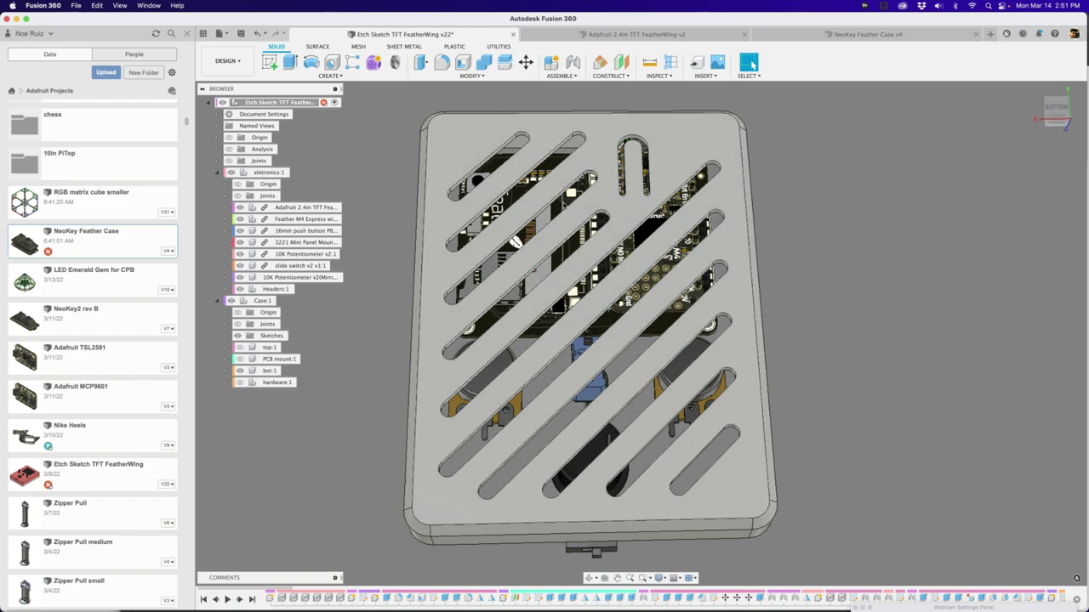
# - Show the bottom cover's reset pusher sketch for inspection, replacing it with the grills sketch
pyautogui.click(226, 371)
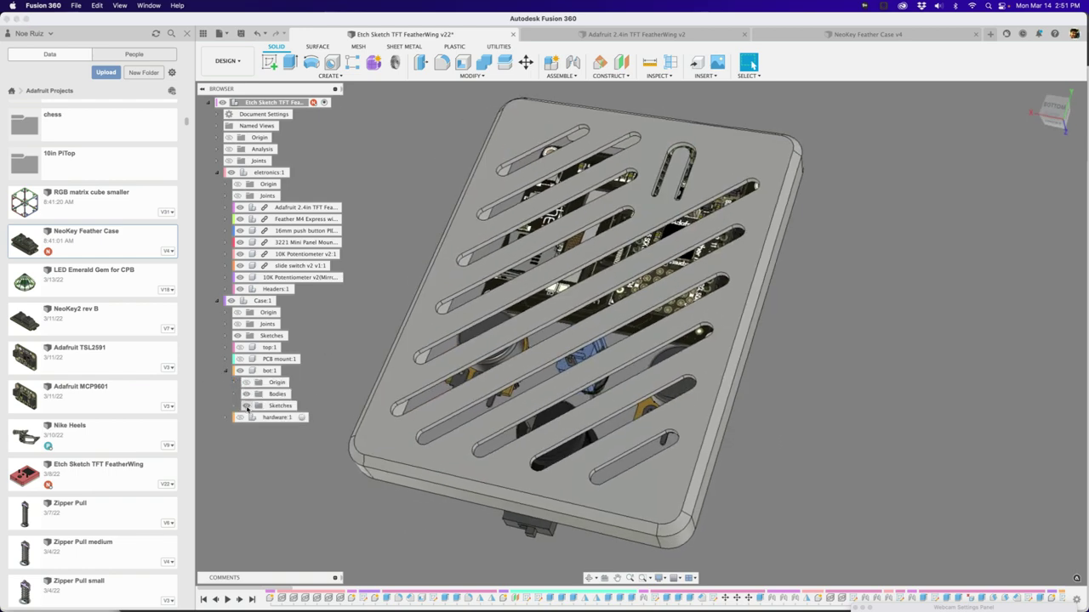
pyautogui.click(235, 406)
pyautogui.click(256, 476)
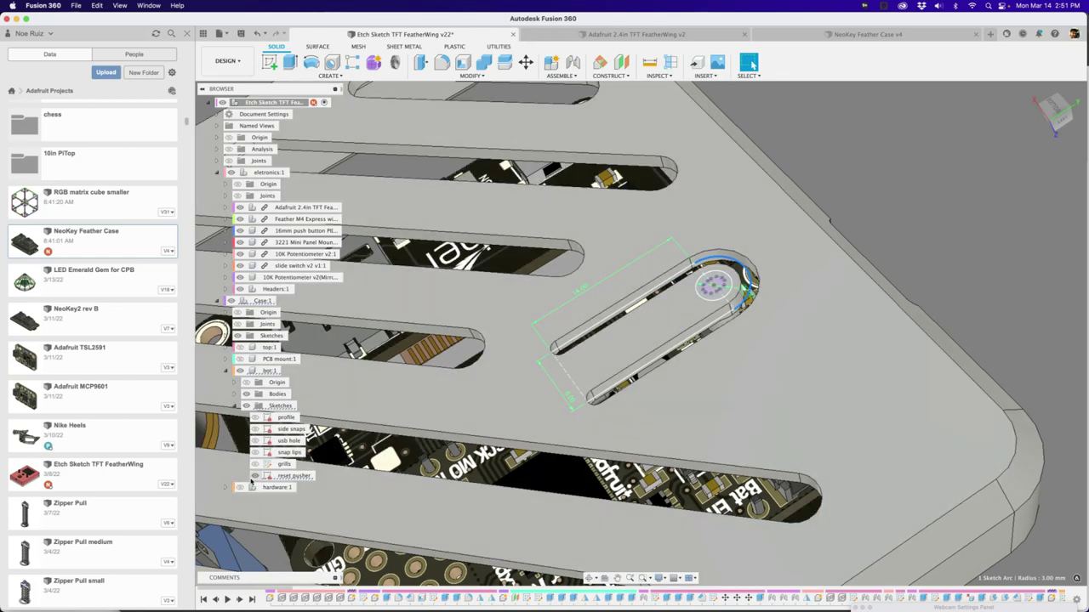
pyautogui.click(255, 475)
pyautogui.click(255, 464)
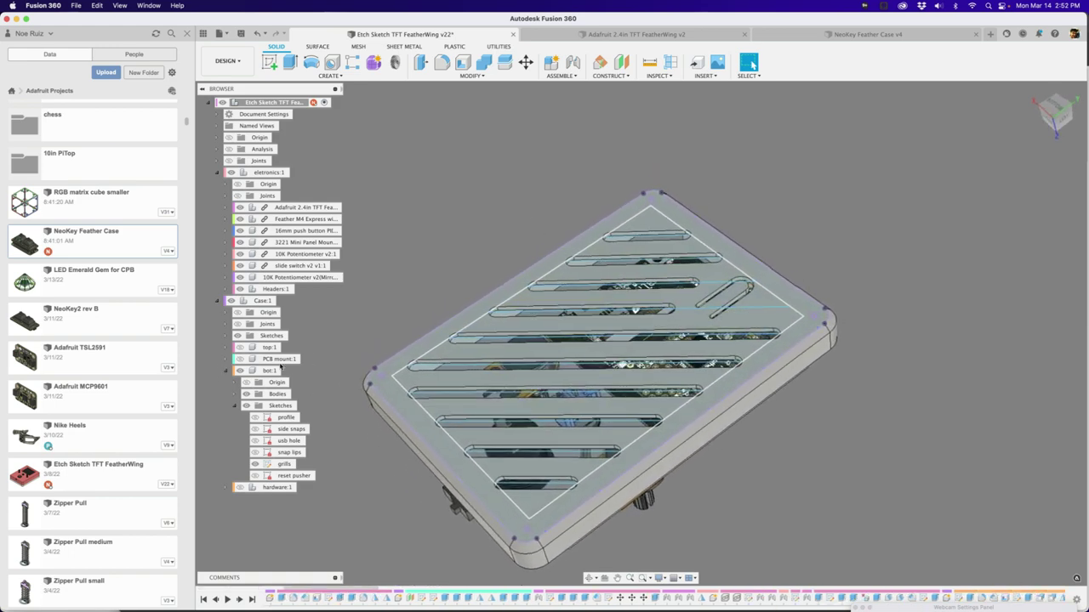
# - Activate the bottom cover component and review the fillet settings on the flexible button's slot, cancelling the edit
pyautogui.doubleClick(269, 371)
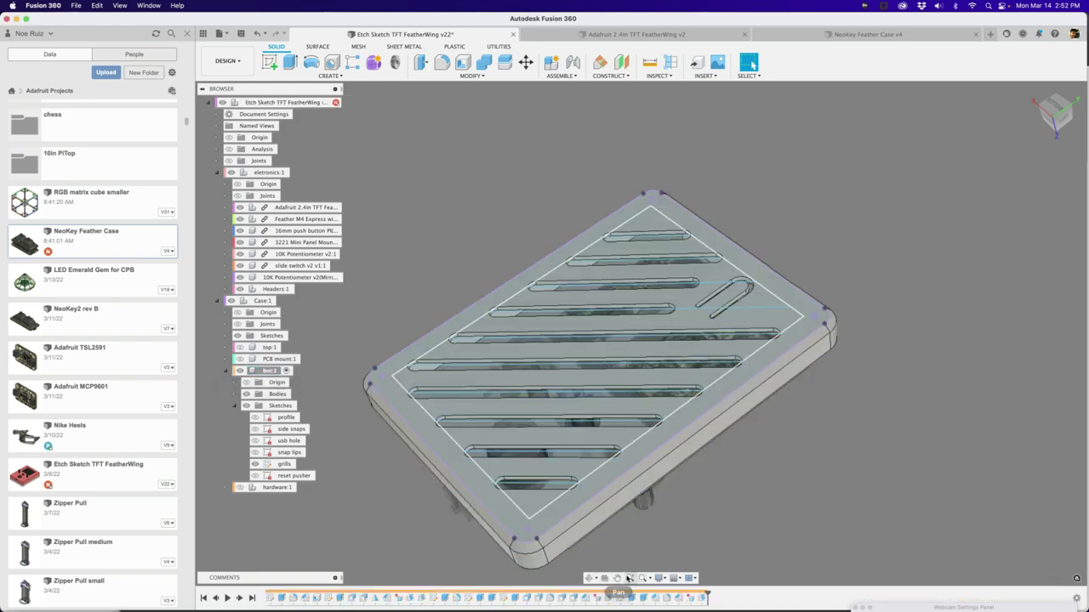
pyautogui.doubleClick(666, 598)
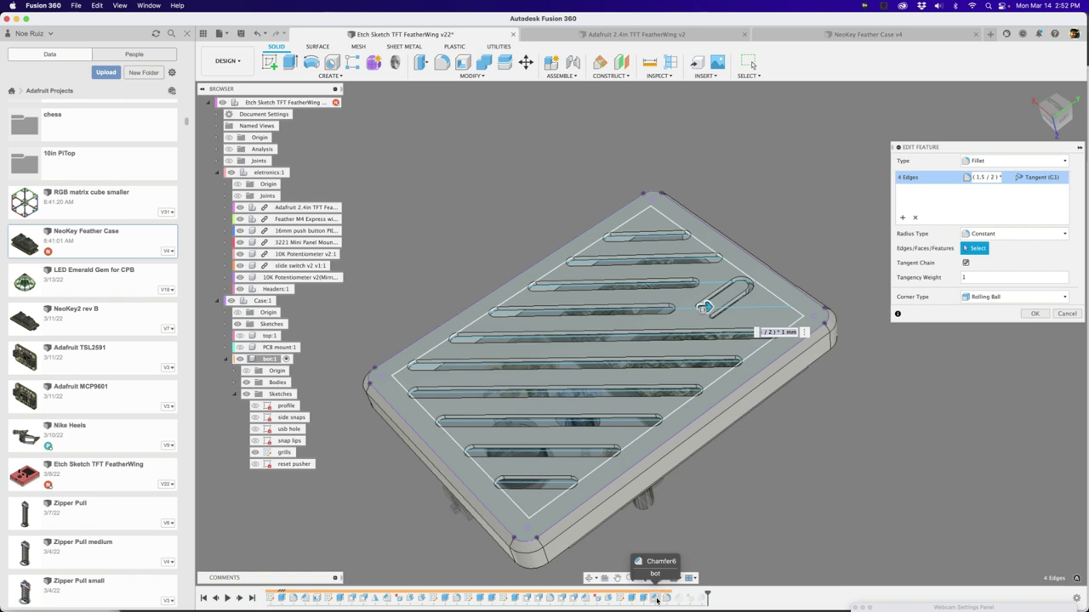
pyautogui.press('Escape')
# - Review the vent slots' rule fillet, including its fillet type and topology options, and close the edit
pyautogui.doubleClick(551, 598)
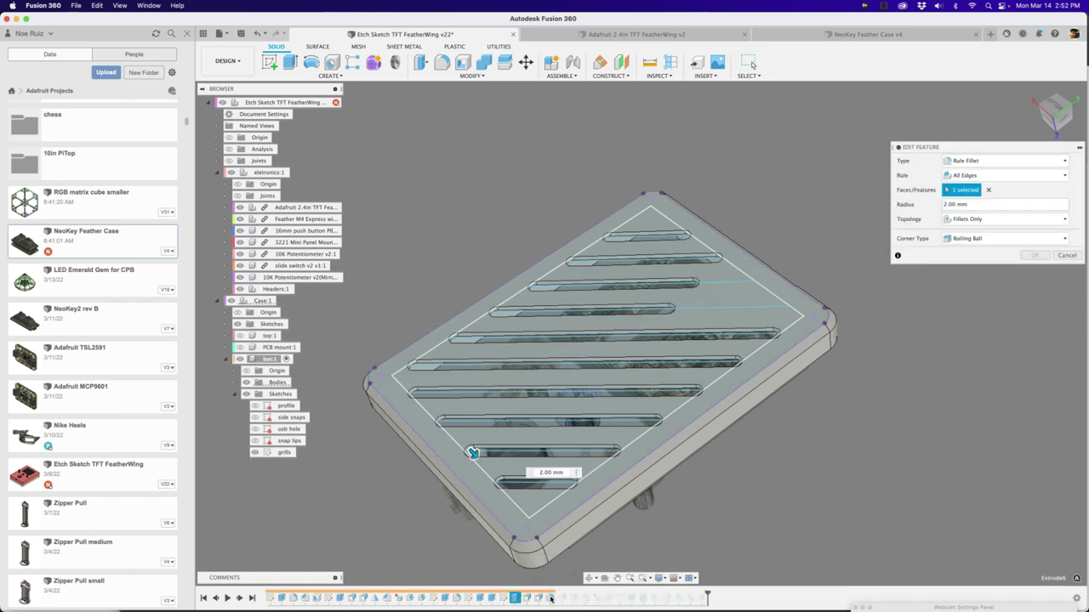
pyautogui.click(964, 161)
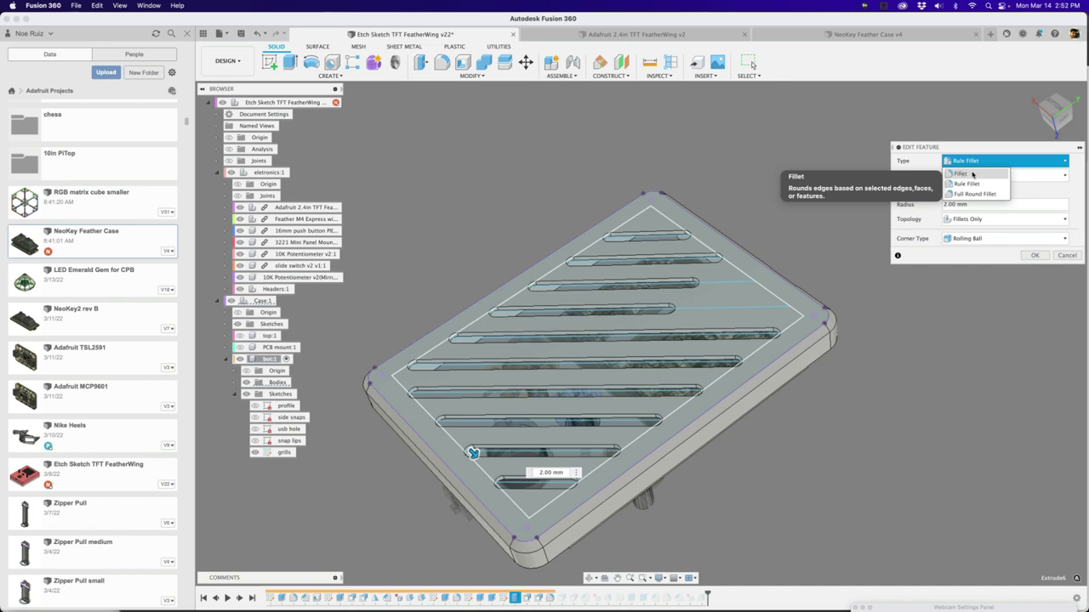
pyautogui.click(970, 185)
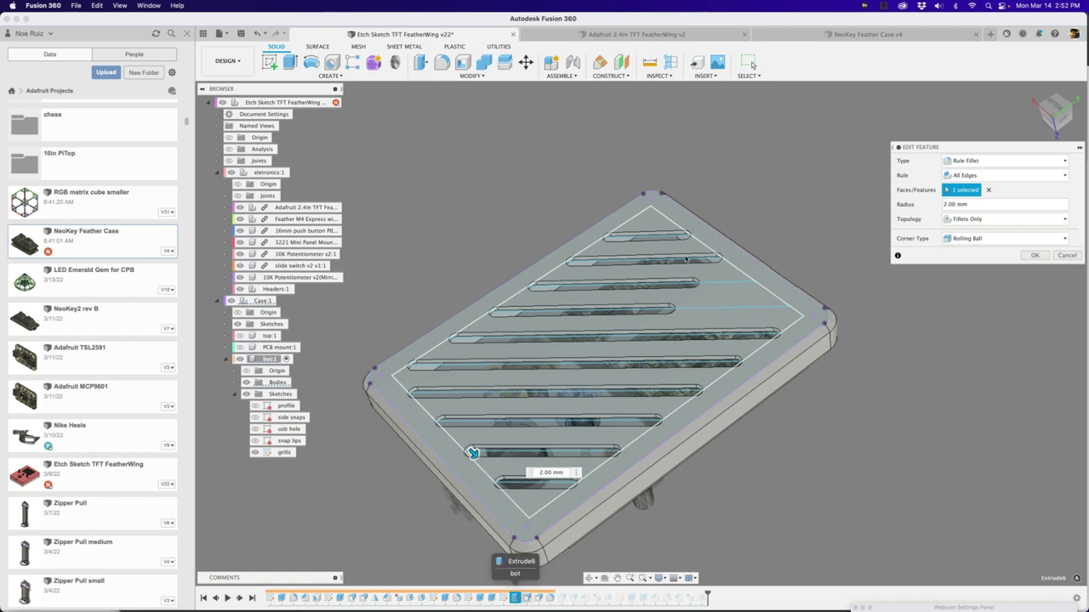
pyautogui.click(1009, 219)
pyautogui.click(1008, 219)
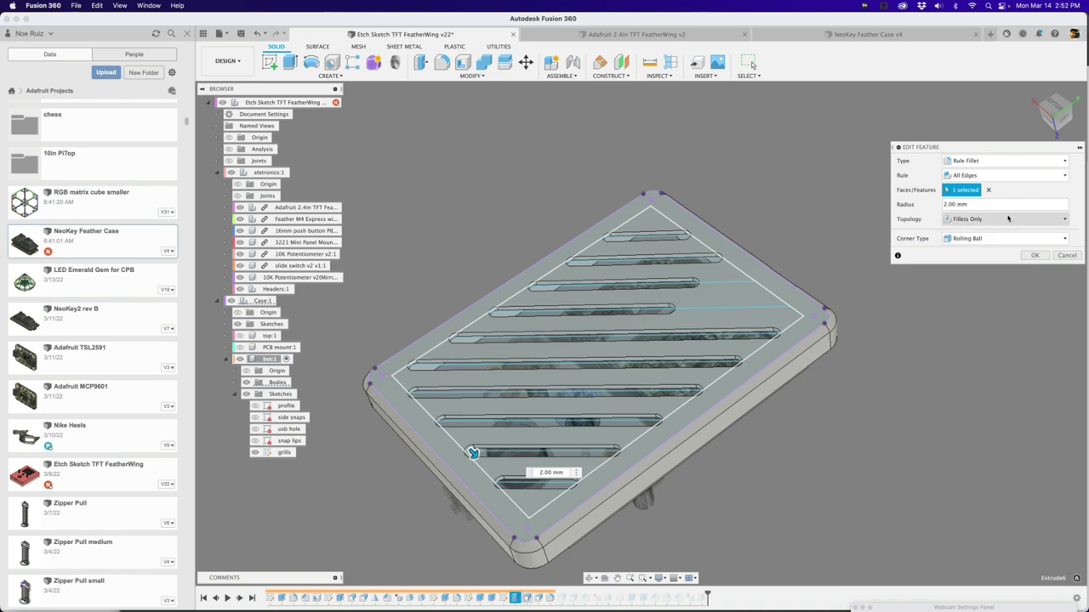
pyautogui.click(909, 207)
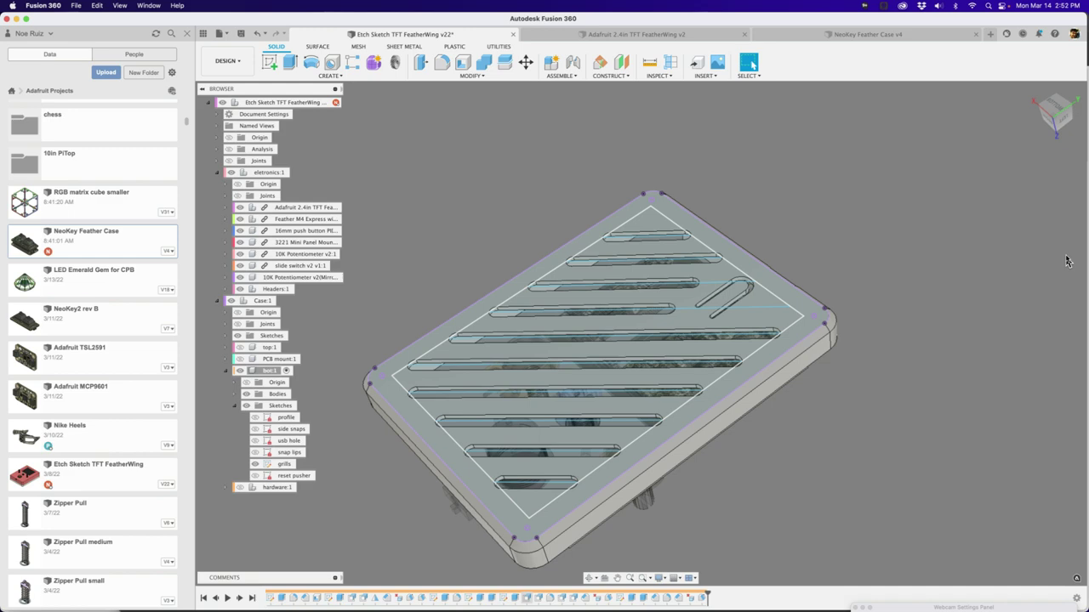
# - Inspect the bottom cover's vent slots from the underside and from the inside, below the electronics
pyautogui.scroll(-1, 822, 247)
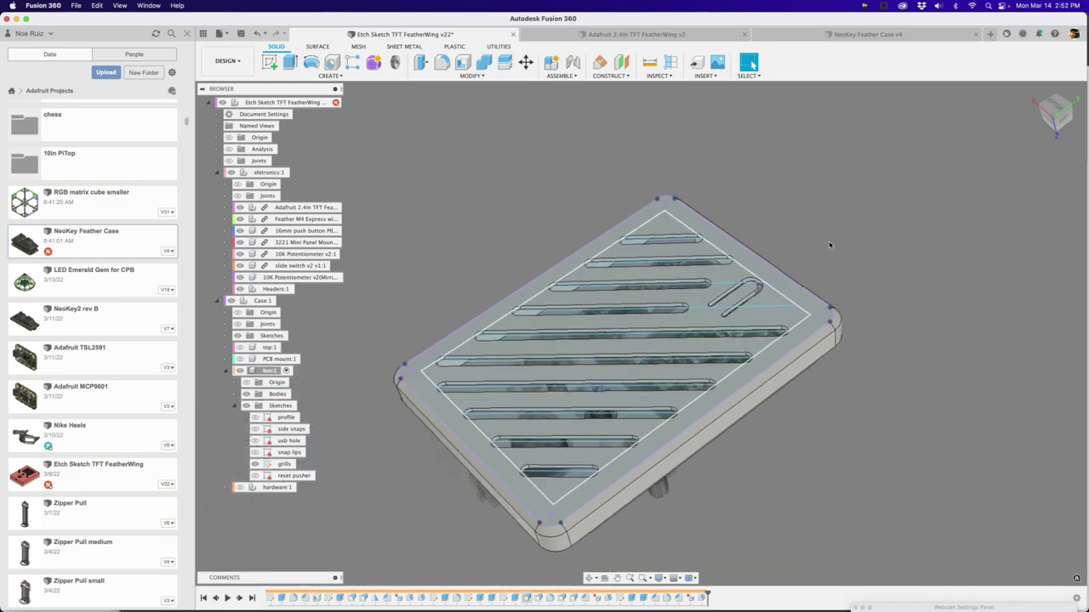
pyautogui.keyDown('shift'); pyautogui.moveTo(807, 247); pyautogui.dragTo(541, 276, button='middle'); pyautogui.keyUp('shift')
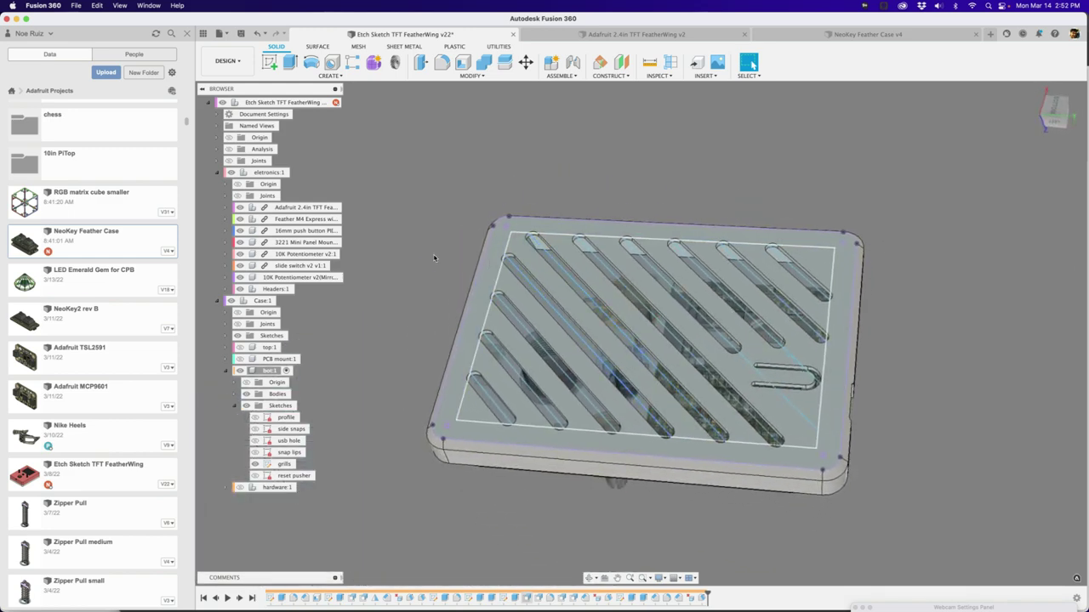
pyautogui.keyDown('shift'); pyautogui.moveTo(434, 258); pyautogui.dragTo(311, 380, button='middle'); pyautogui.keyUp('shift')
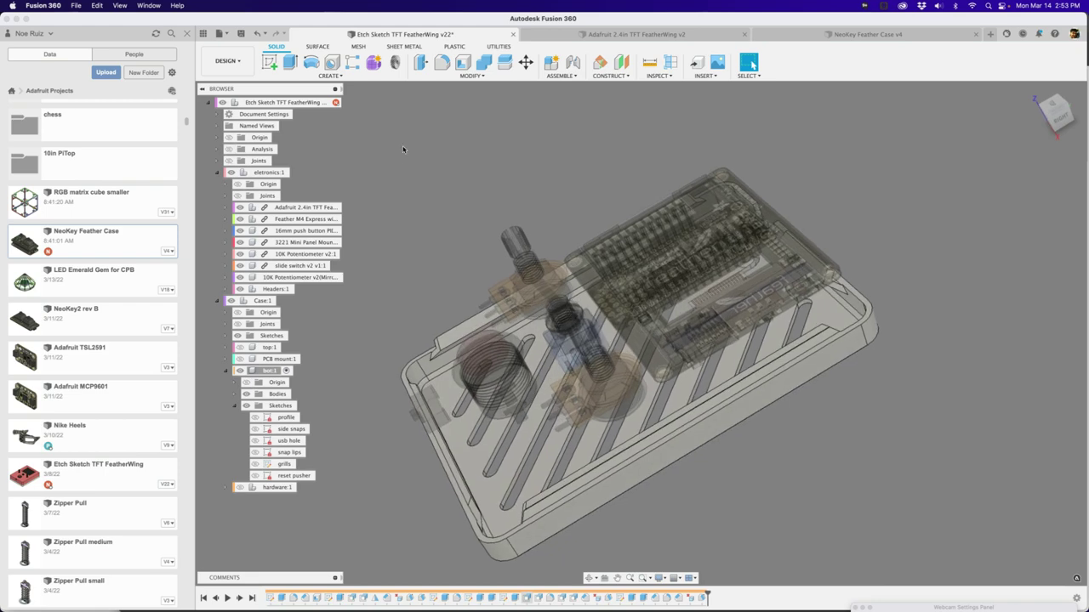
# - View the Adafruit 2.4in TFT FeatherWing model in its own document and return to the Etch Sketch TFT FeatherWing design
pyautogui.click(677, 35)
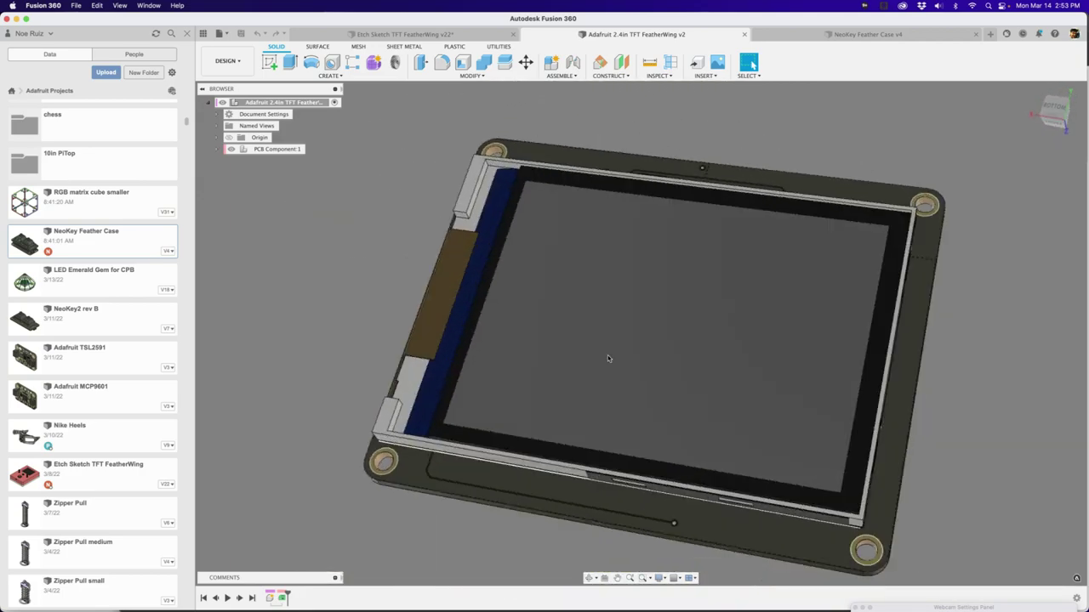
pyautogui.click(439, 34)
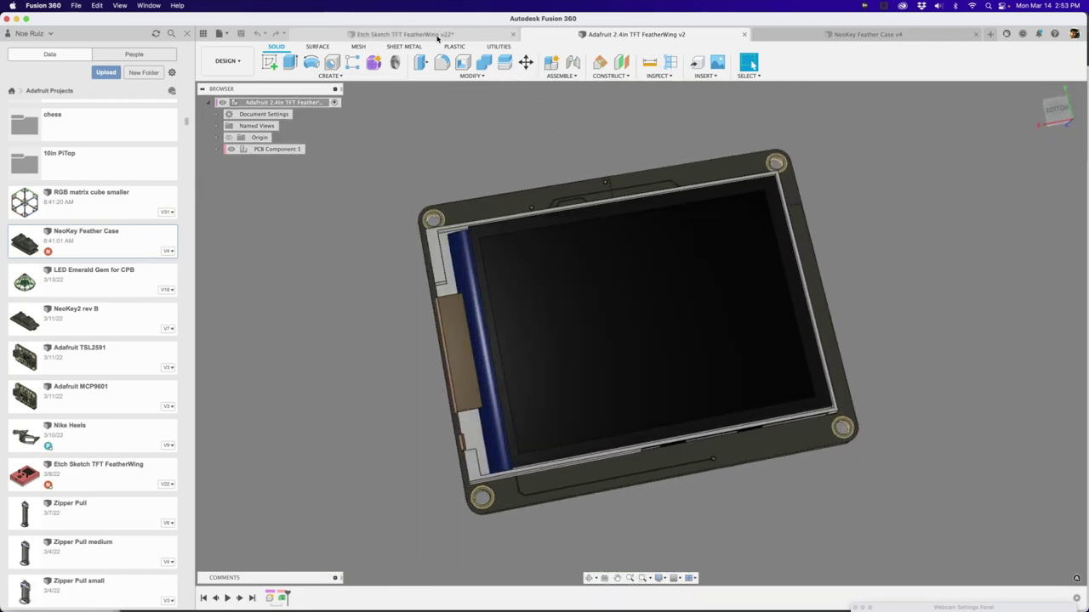
# - Switch to Google Chrome and look through the Sketch Drawing Toy guide's Overview page down to its featured products
pyautogui.press('super+Tab')
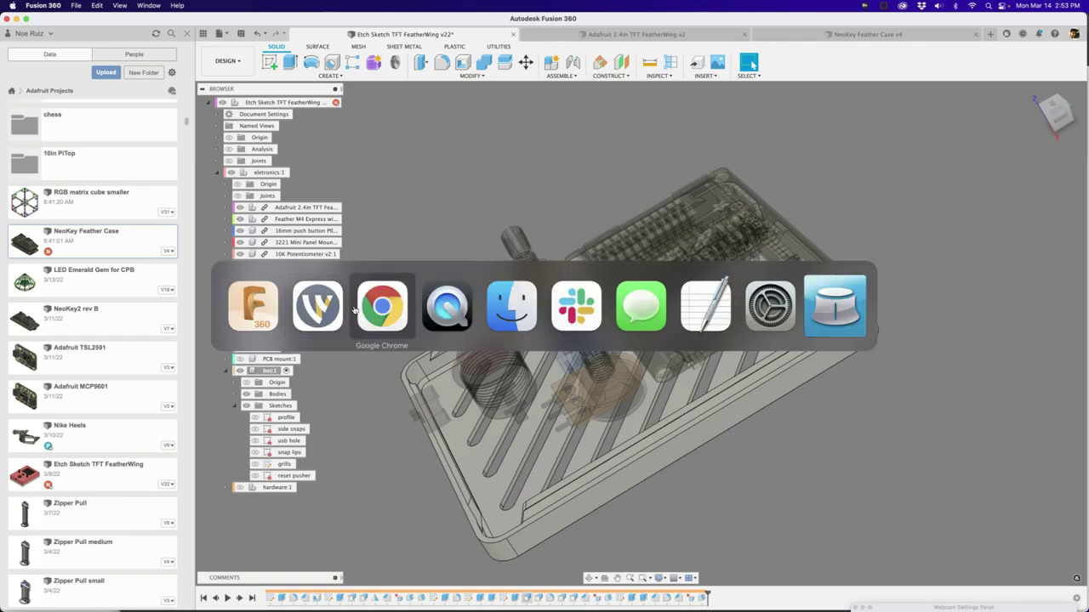
pyautogui.click(393, 314)
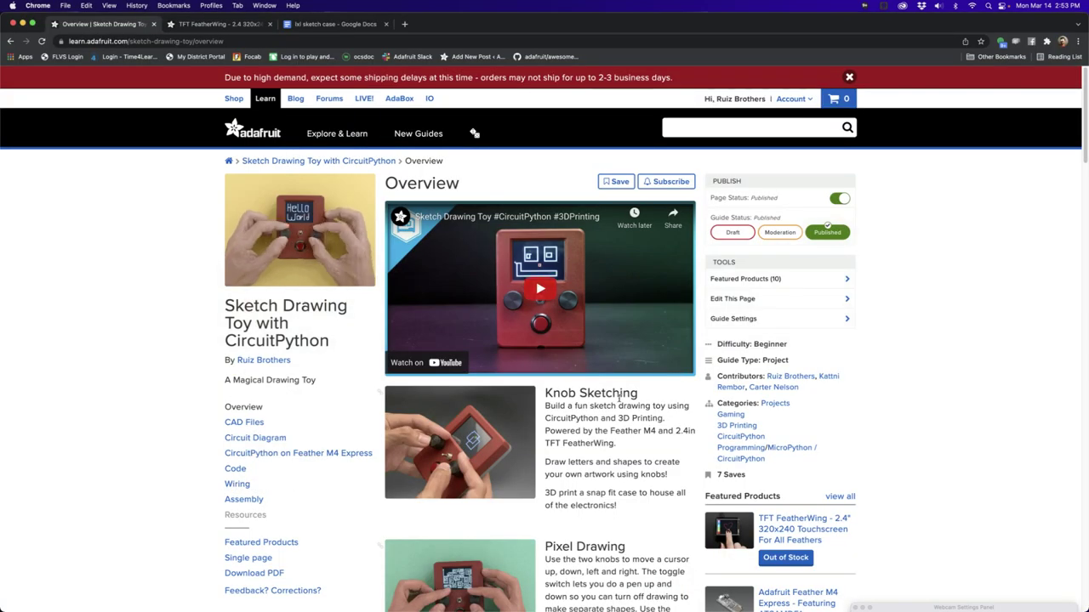
pyautogui.scroll(-5, 618, 398)
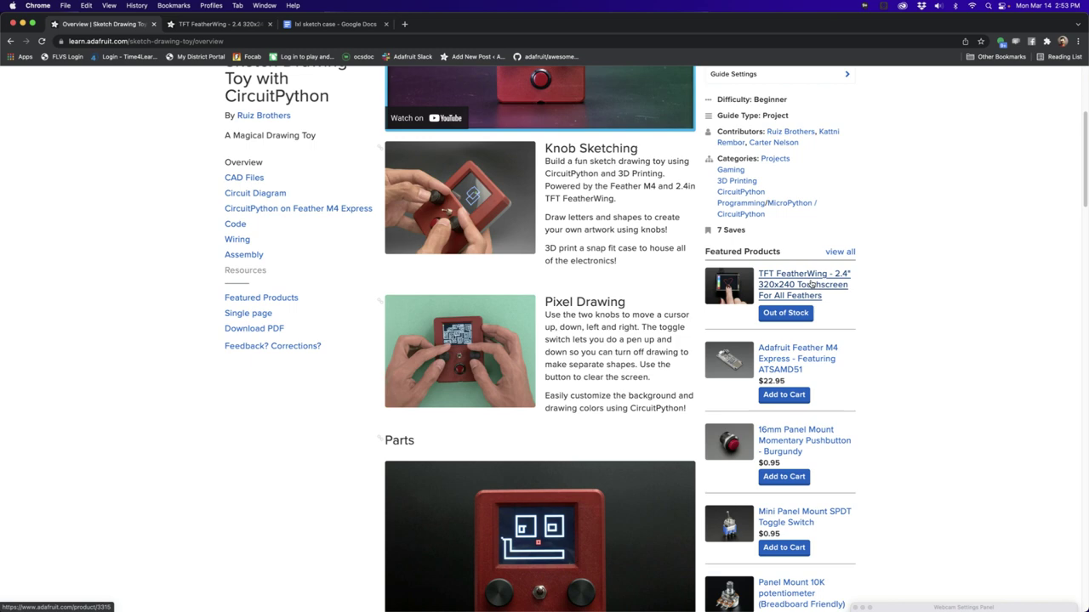
# - Look over the TFT FeatherWing product page's photos and description, and return to the Sketch Drawing Toy guide
pyautogui.click(218, 24)
pyautogui.scroll(-5, 449, 323)
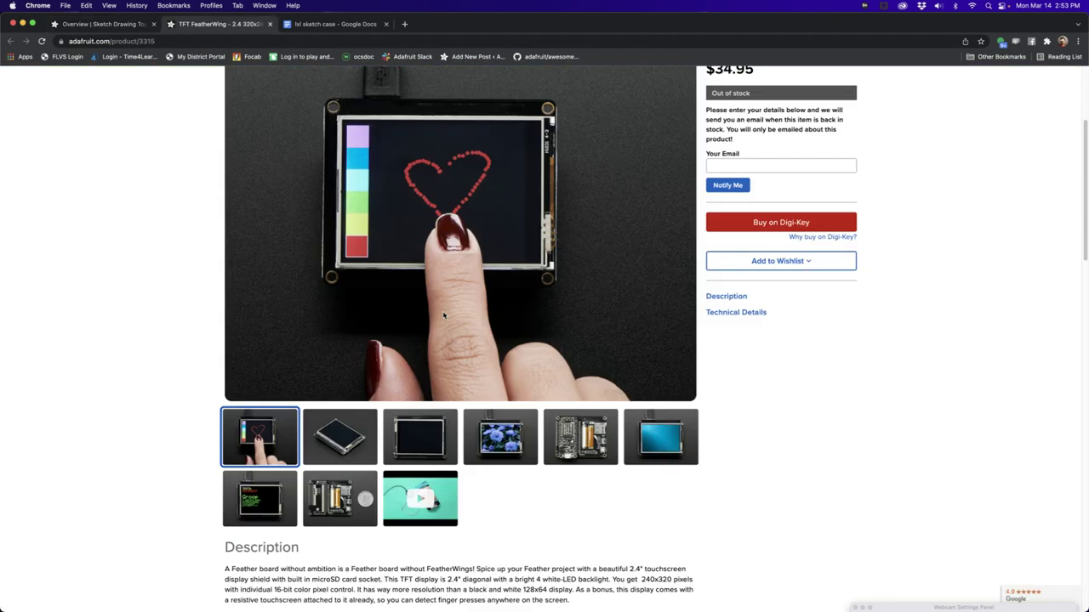
pyautogui.scroll(1, 449, 322)
pyautogui.click(128, 25)
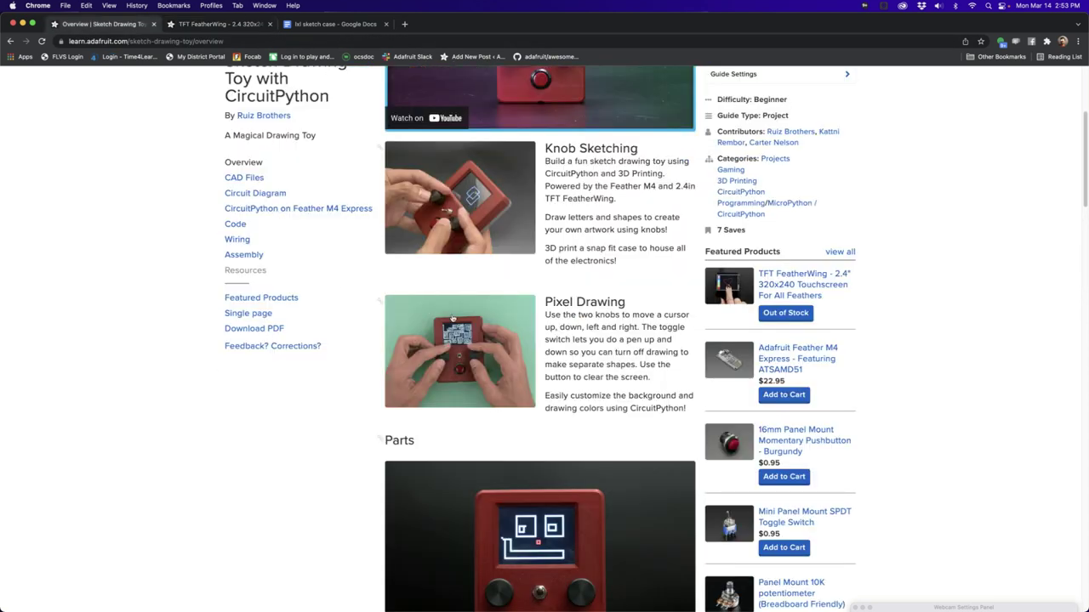
pyautogui.press('super+Tab')
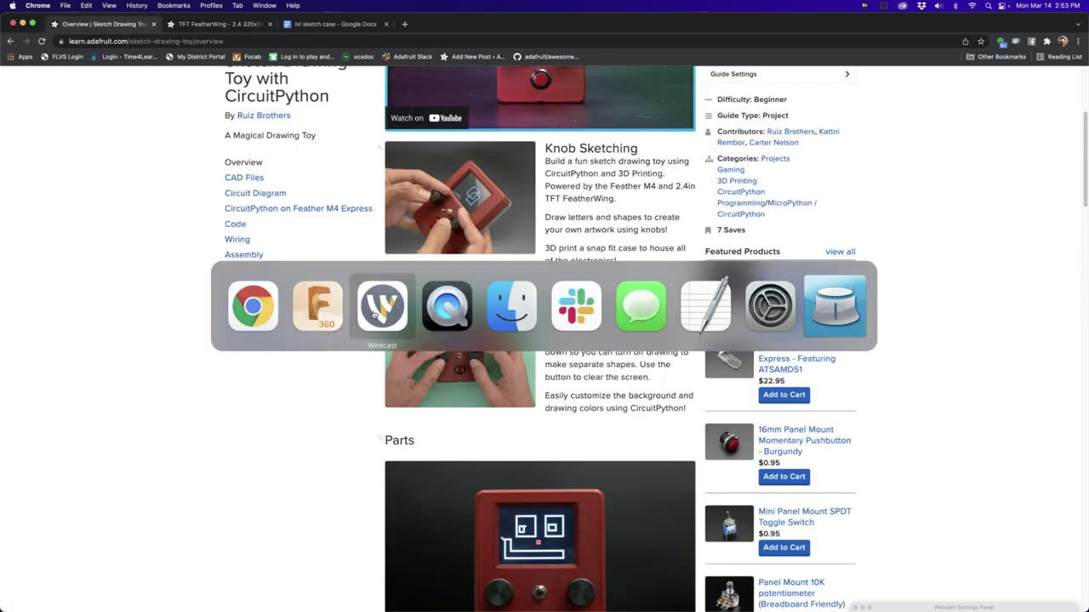